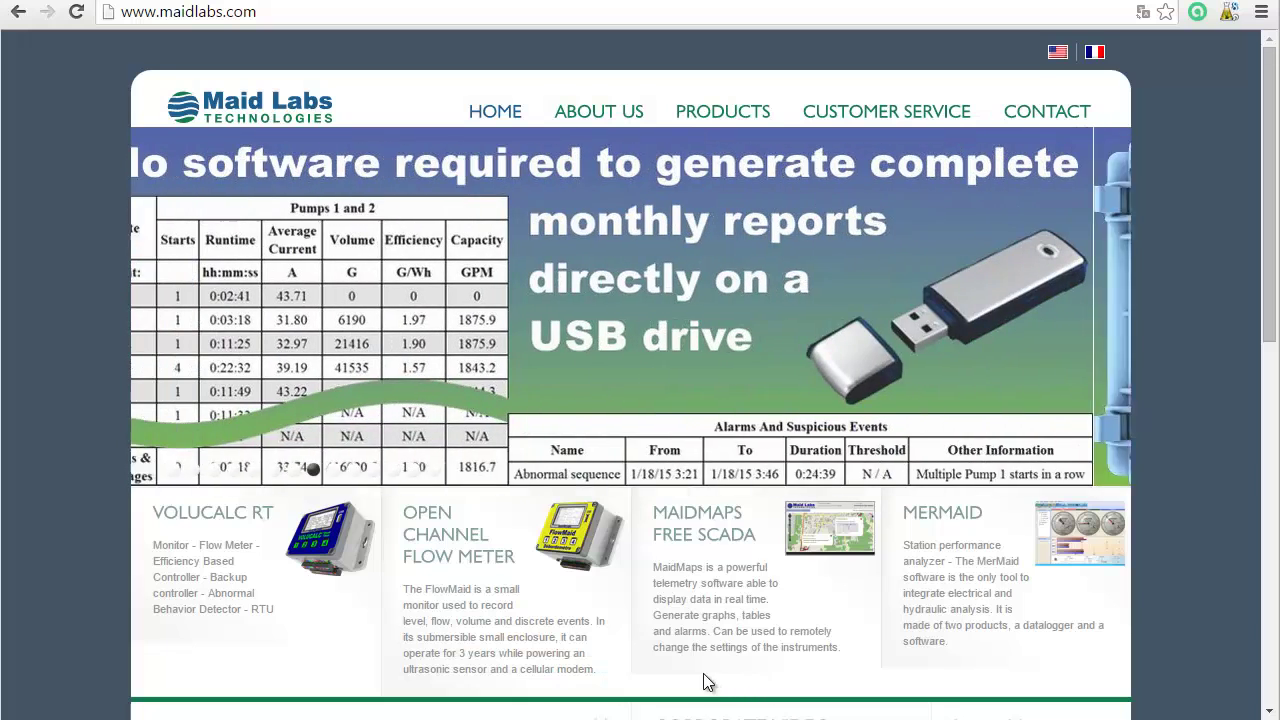
# - Download the 3D drawing archive MLRT_Volucalc_RT (1).zip from the Volucalc RT product page
pyautogui.moveTo(706, 104)
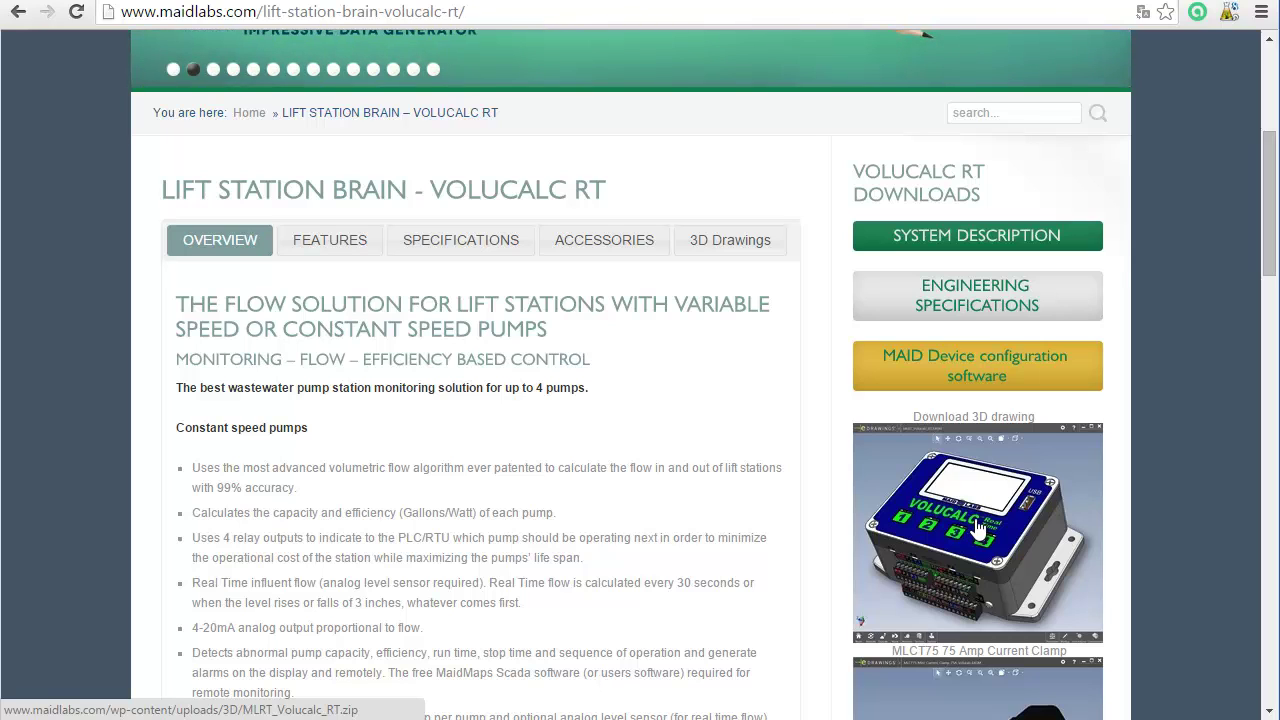
pyautogui.click(988, 527)
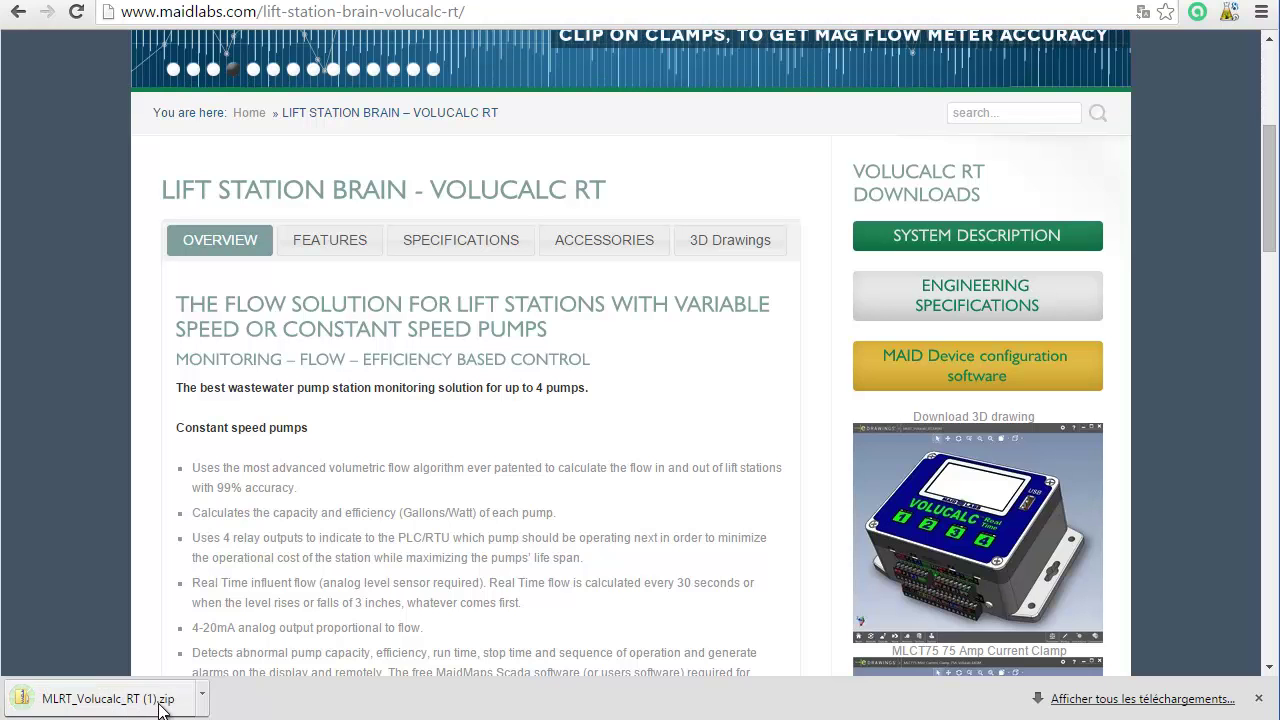
# - Open MLRT_Volucalc_RT (1).zip from Chrome's download shelf in File Explorer
pyautogui.click(105, 698)
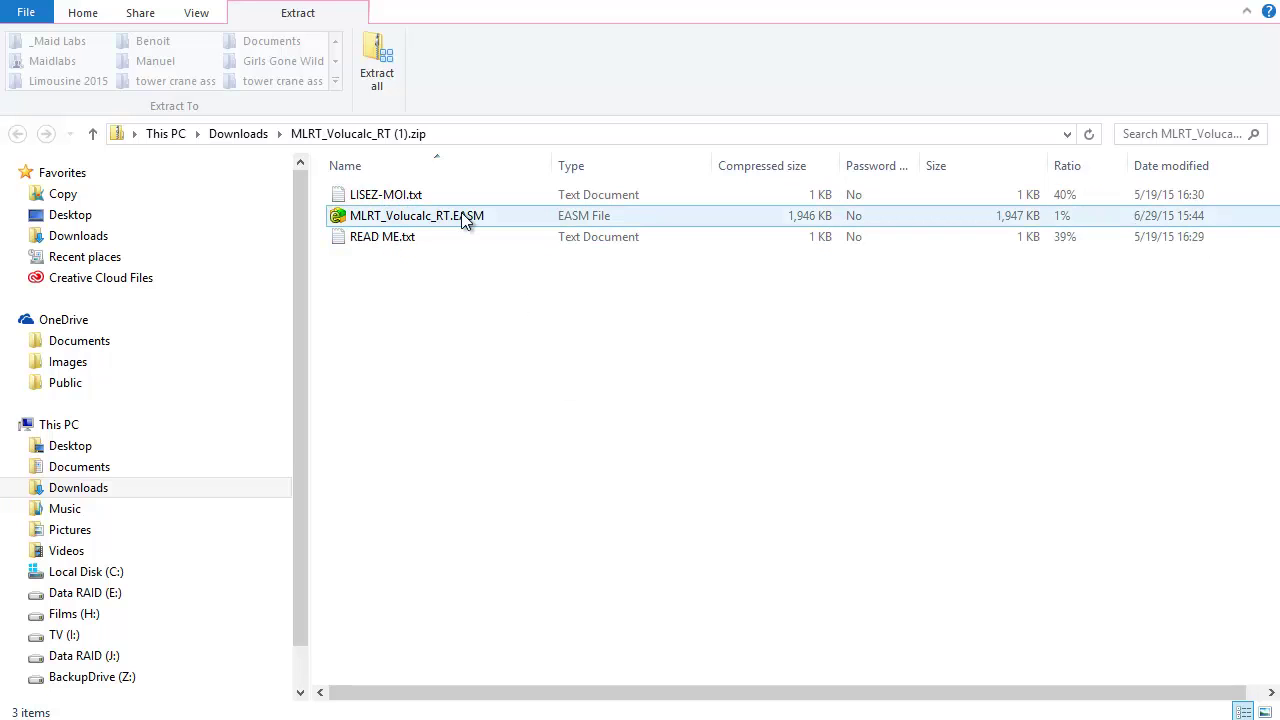
pyautogui.doubleClick(410, 238)
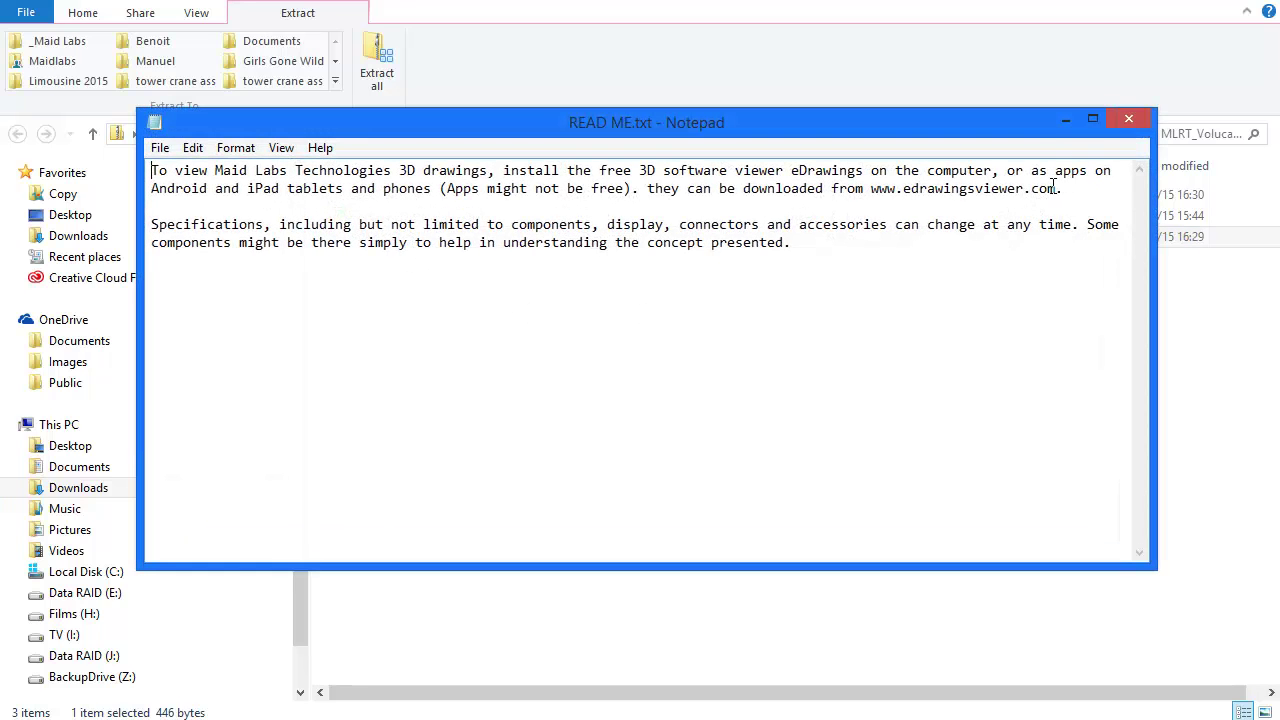
pyautogui.moveTo(1057, 188); pyautogui.dragTo(872, 193)
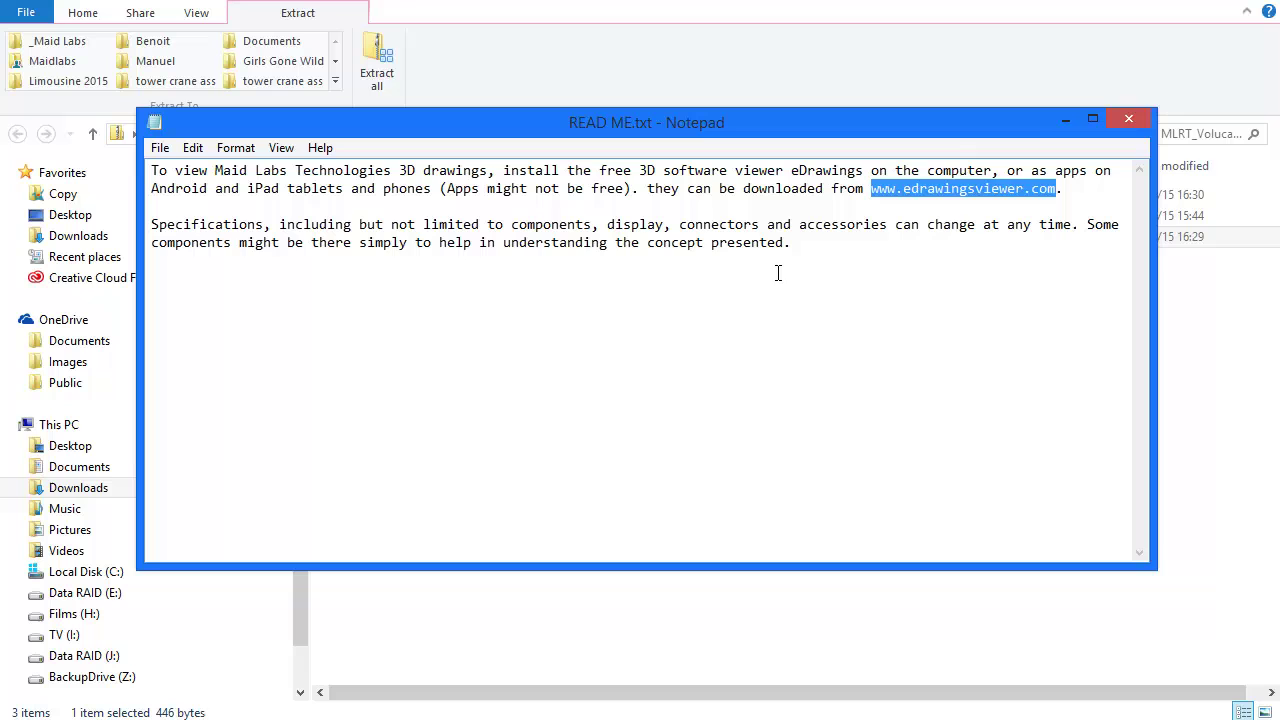
pyautogui.click(1130, 121)
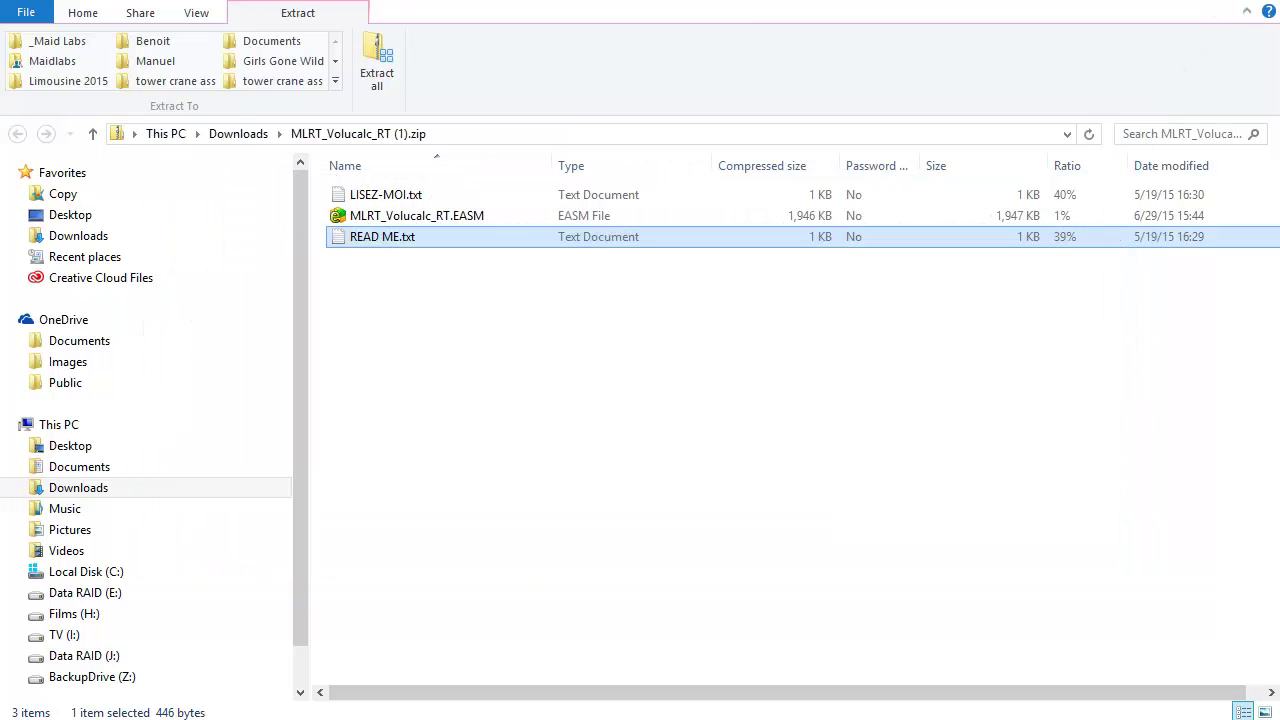
pyautogui.press('super+Down')
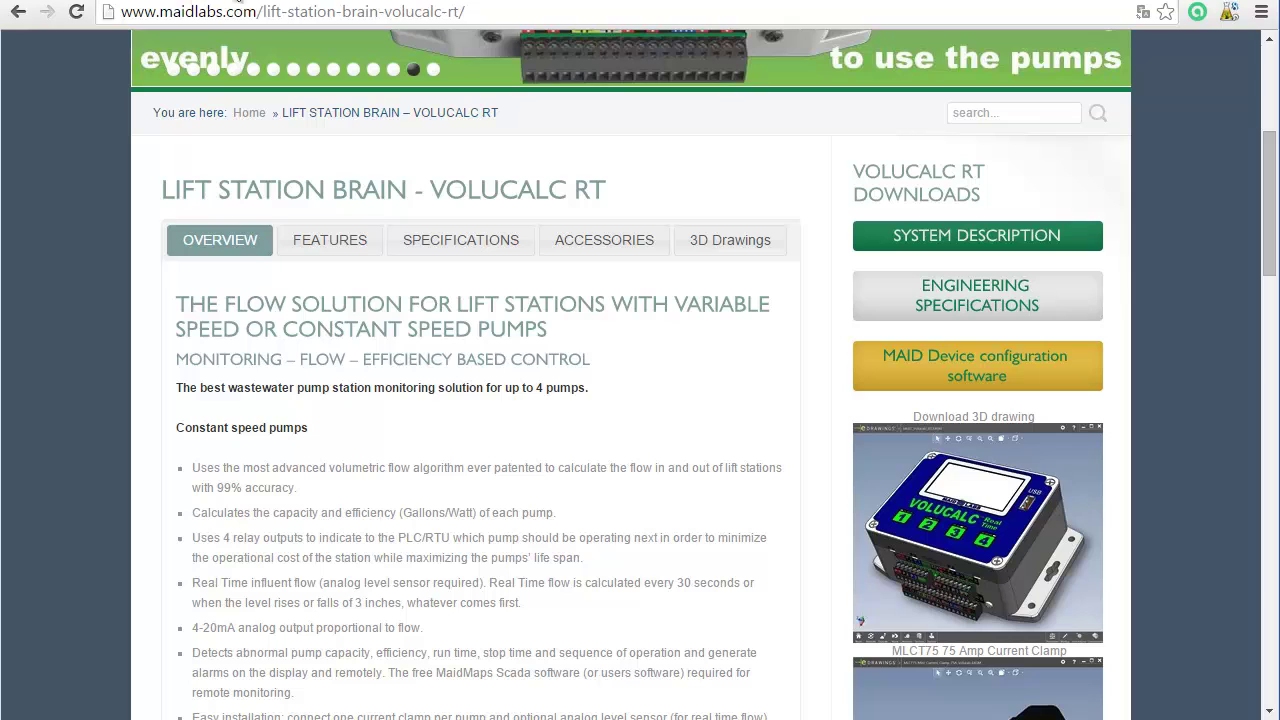
pyautogui.click(238, 1)
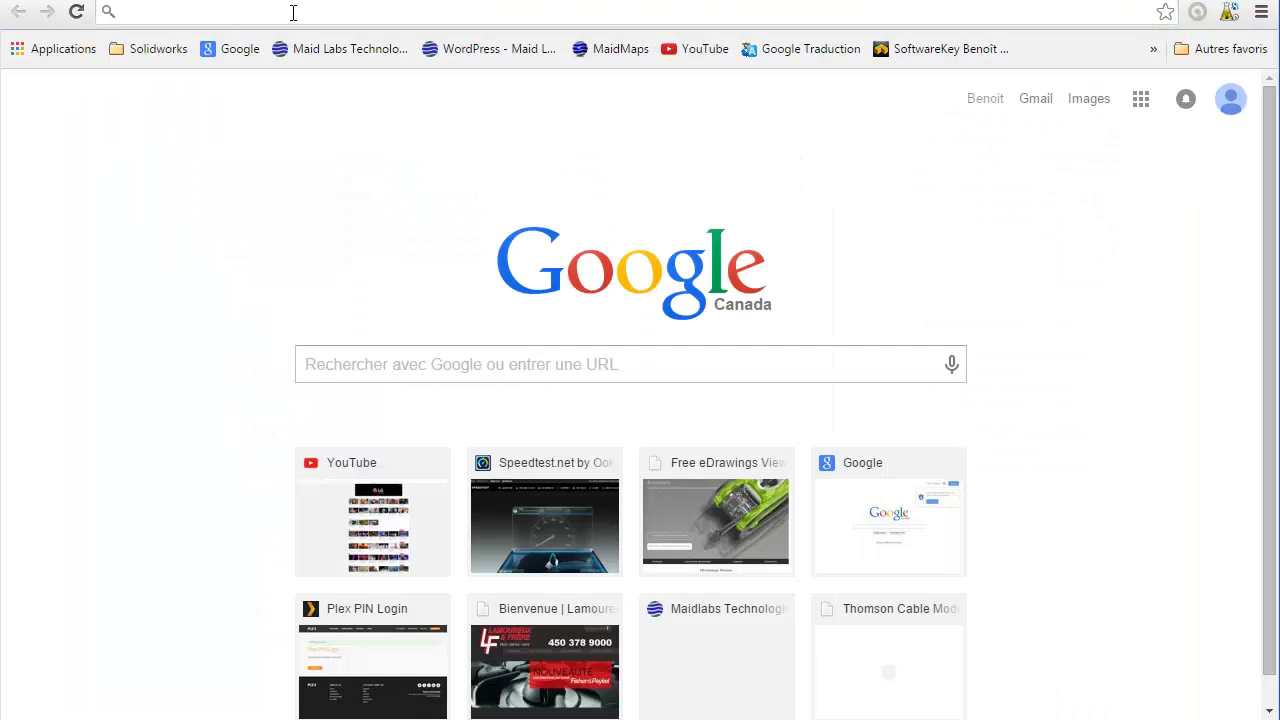
pyautogui.write('www.edrawingsviewer.com')
pyautogui.press('Return')
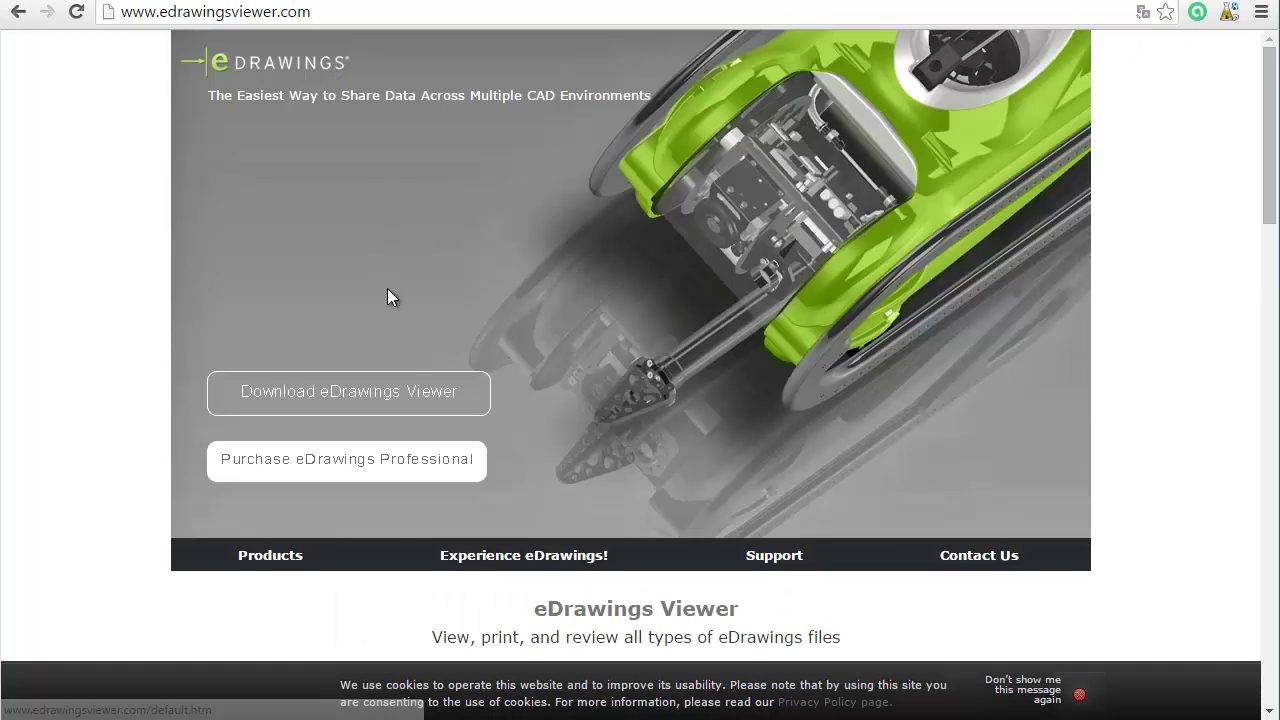
pyautogui.click(360, 392)
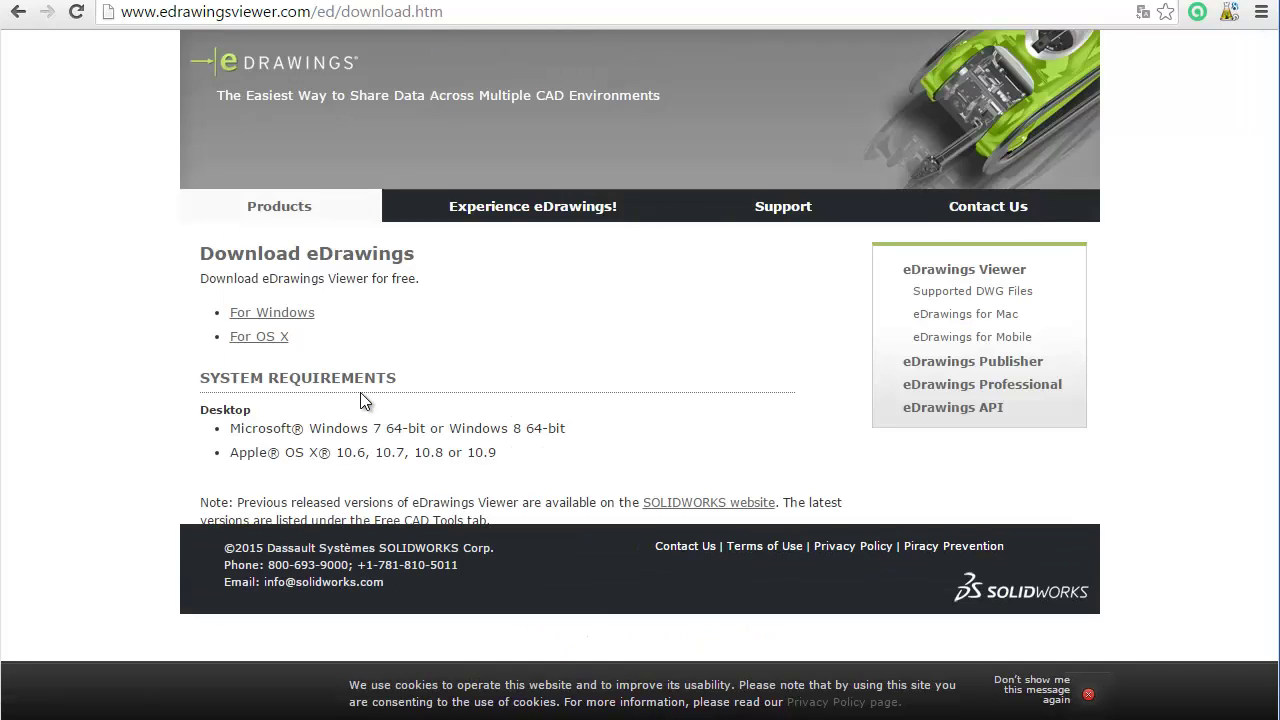
pyautogui.click(273, 315)
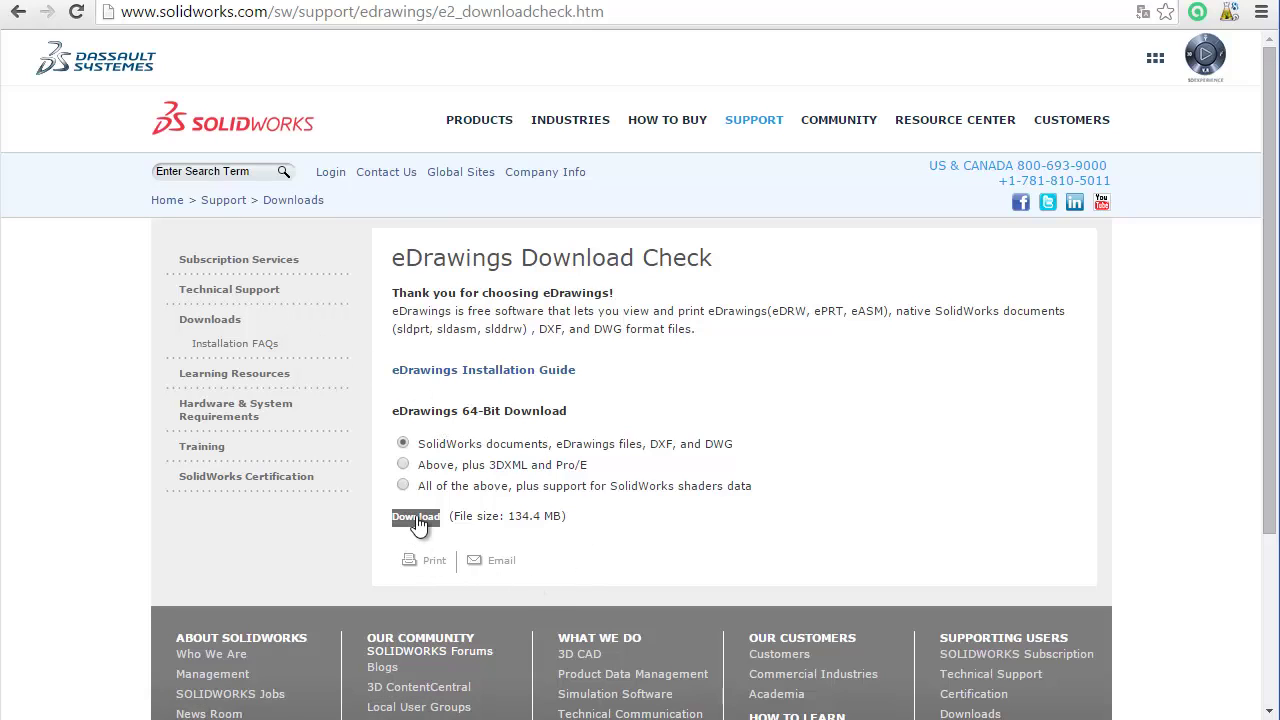
pyautogui.click(381, 2)
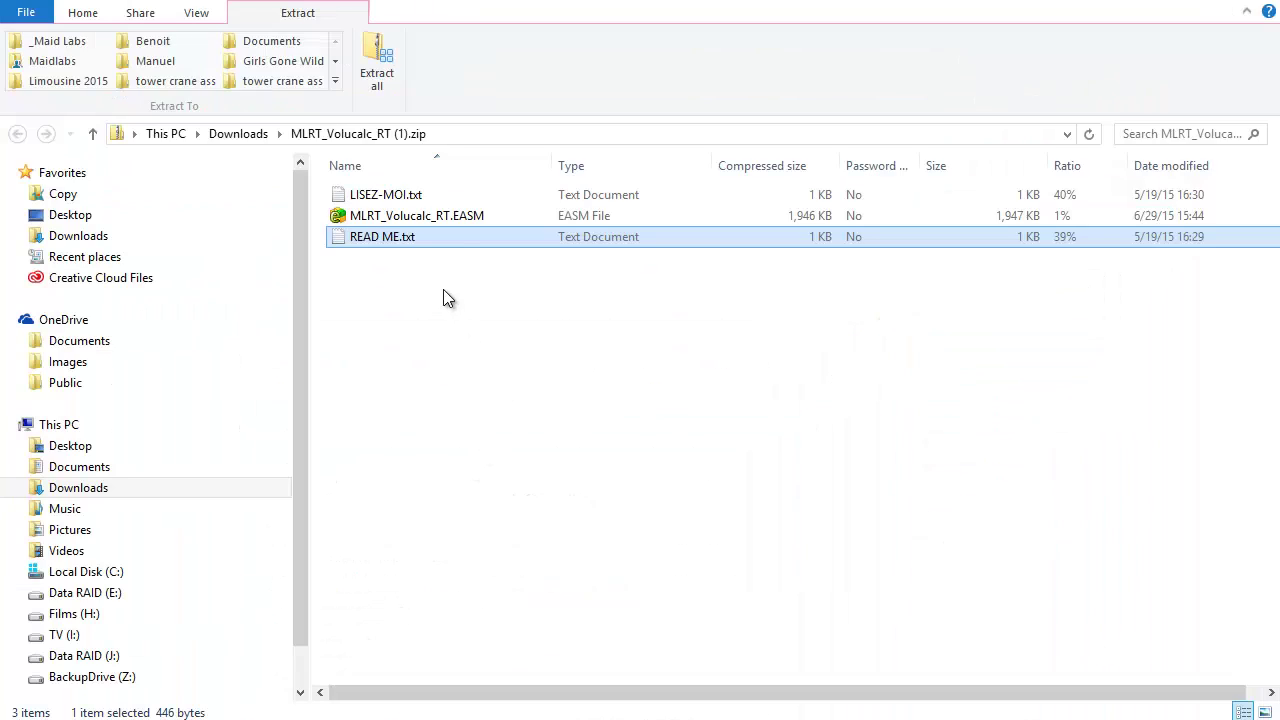
# - Open MLRT_Volucalc_RT.EASM from the zip folder in eDrawings Viewer
pyautogui.doubleClick(436, 217)
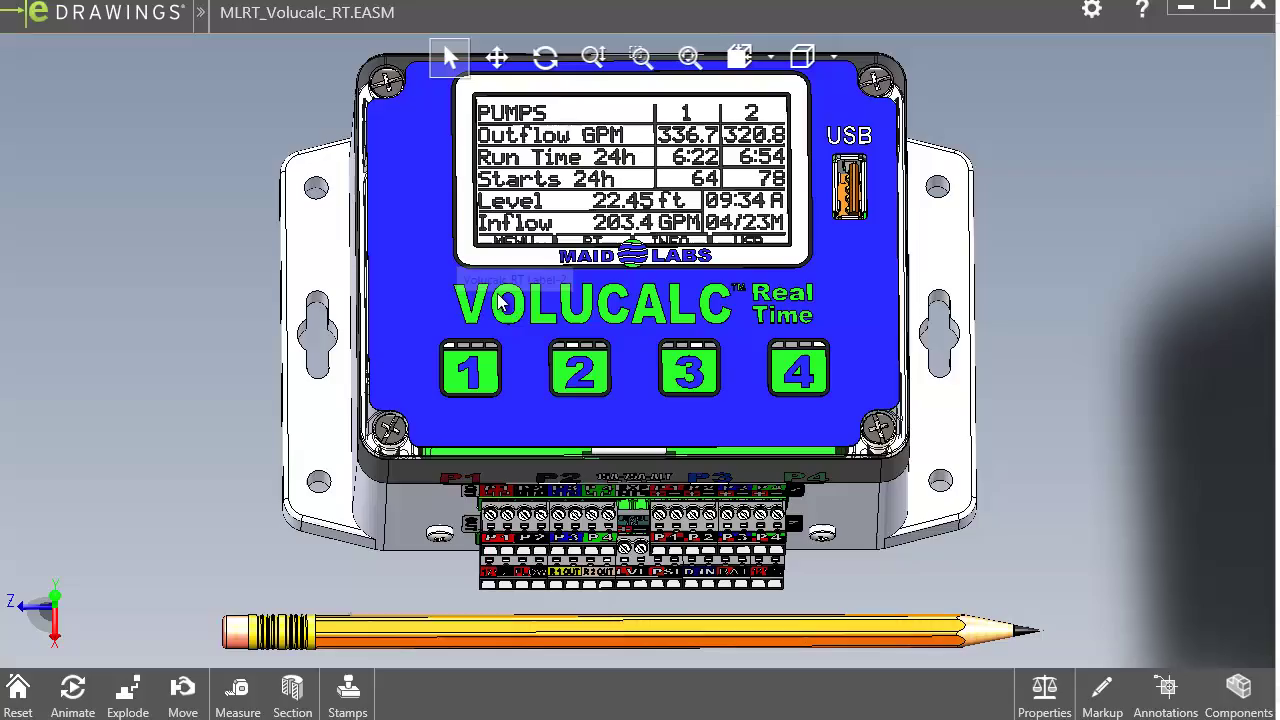
# - Orbit the model to show its top and connectors, then apply a preset standard view
pyautogui.moveTo(665, 416); pyautogui.dragTo(335, 396, button='middle')
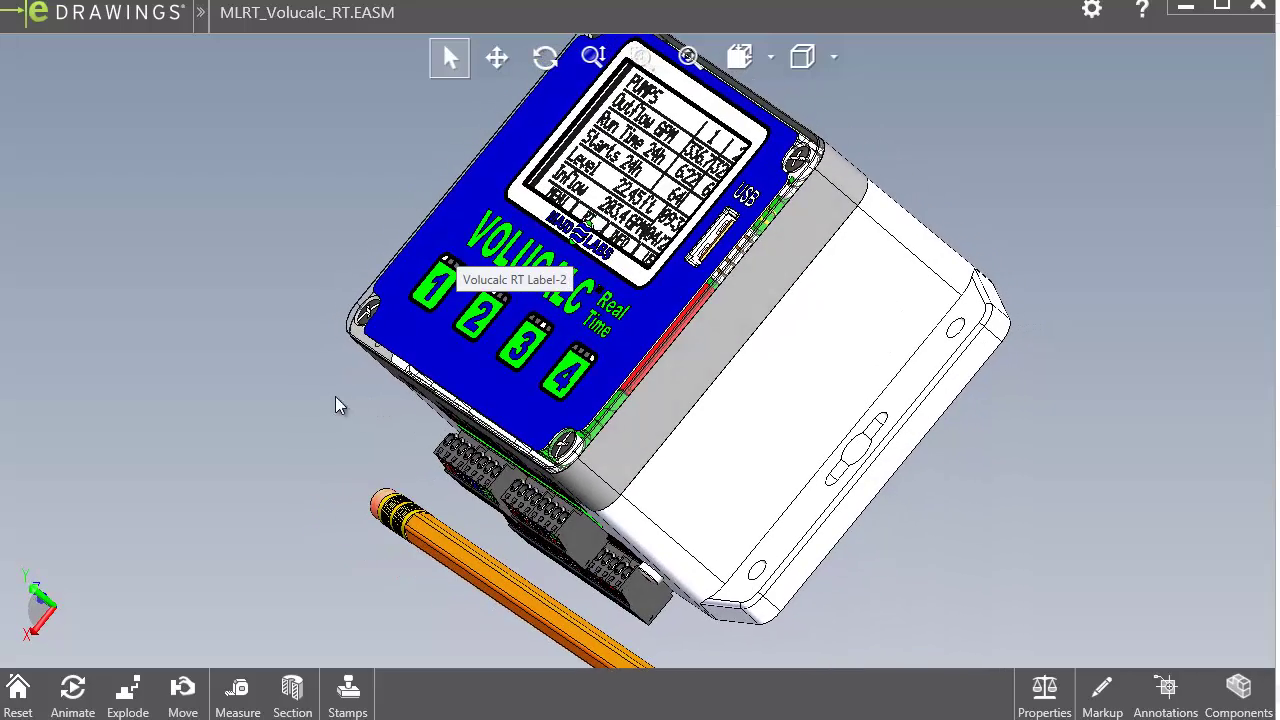
pyautogui.click(771, 58)
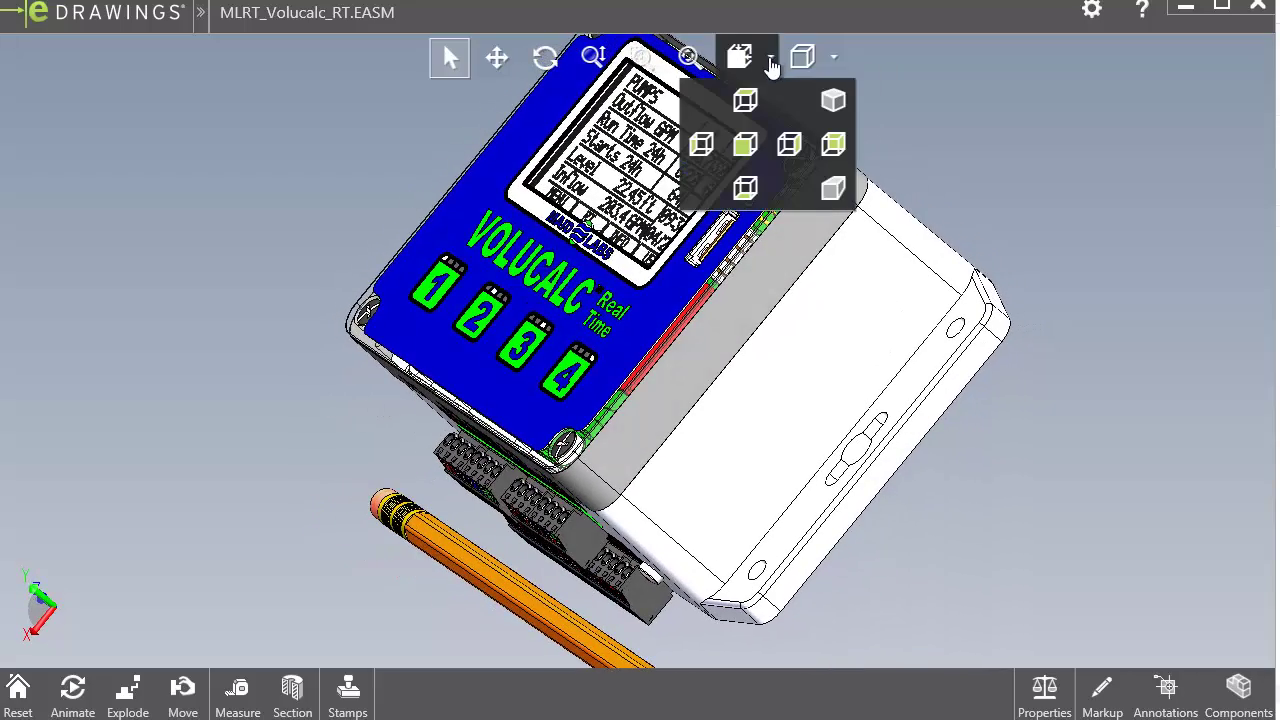
pyautogui.click(834, 190)
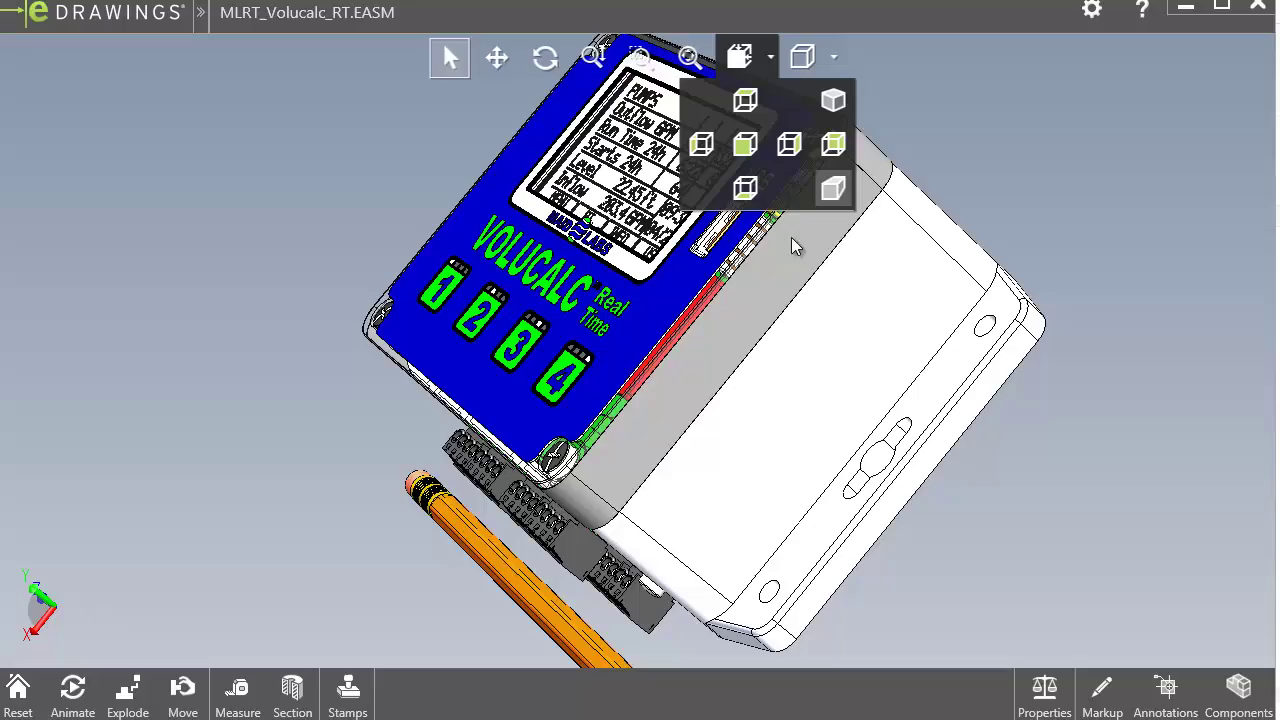
# - Orbit back toward the front, zoom in and out, then rotate to see the underside
pyautogui.moveTo(263, 311); pyautogui.dragTo(843, 316, button='middle')
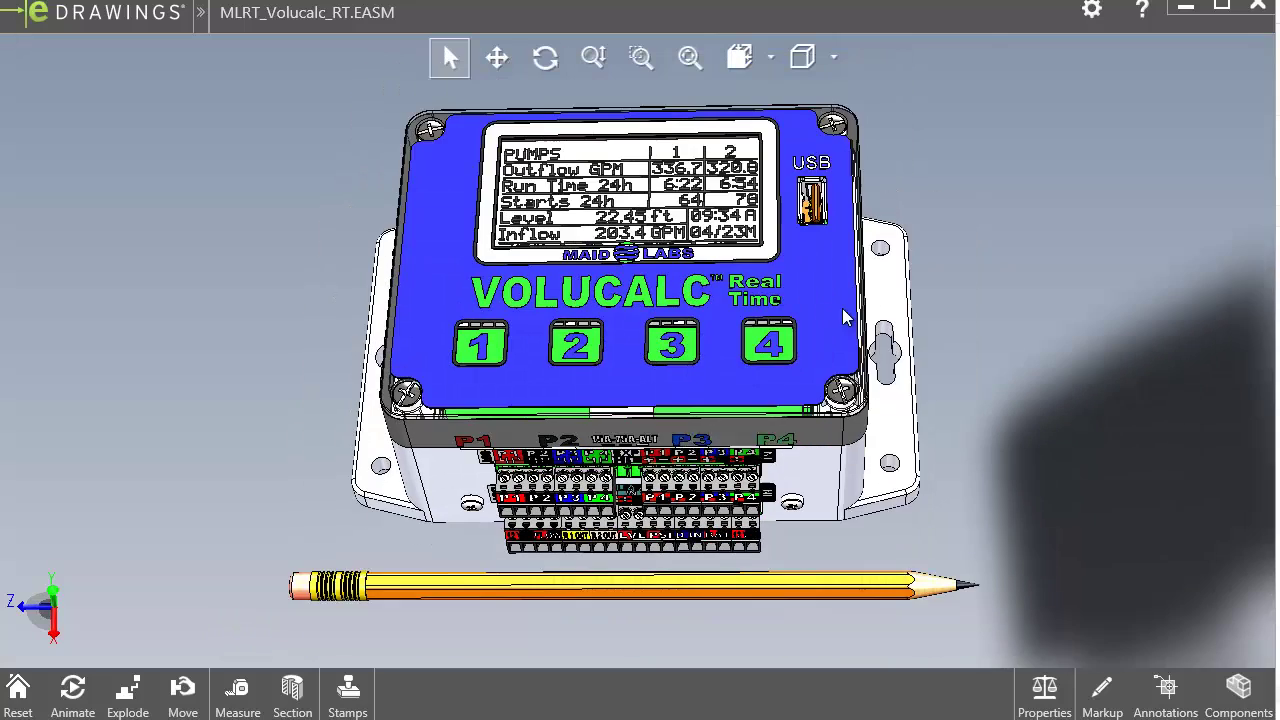
pyautogui.scroll(2, 848, 313)
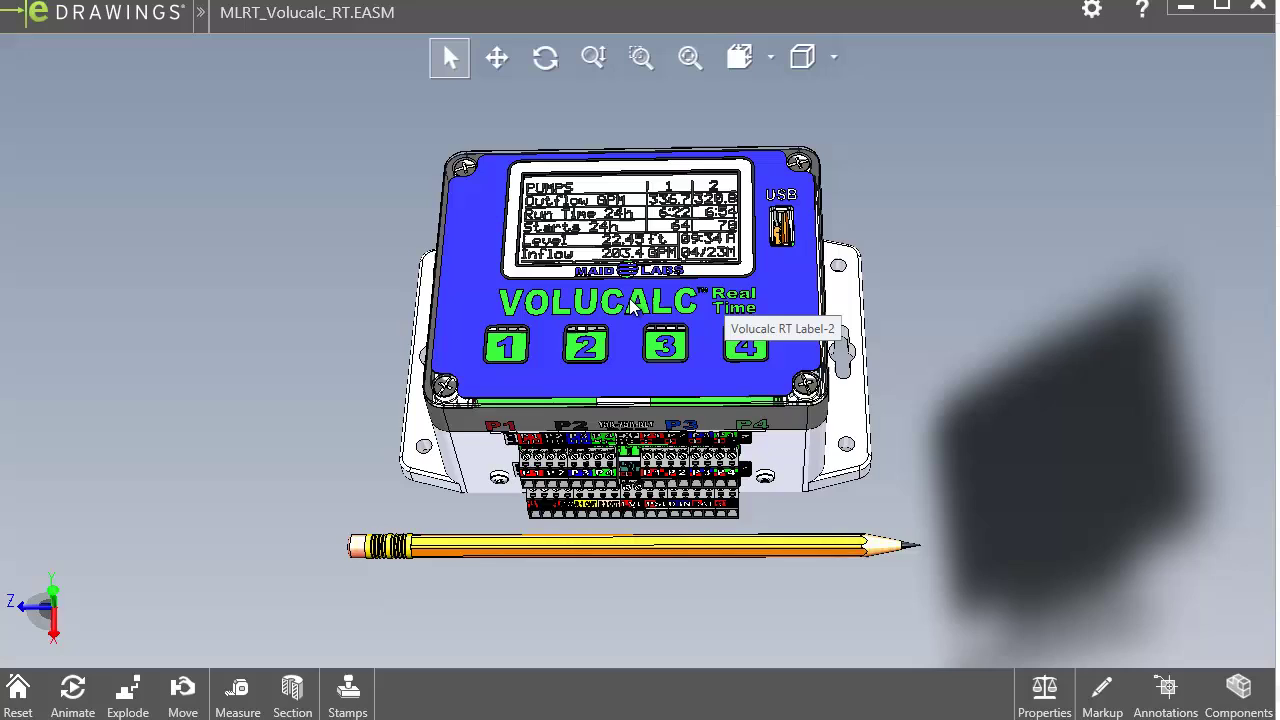
pyautogui.scroll(-2, 632, 308)
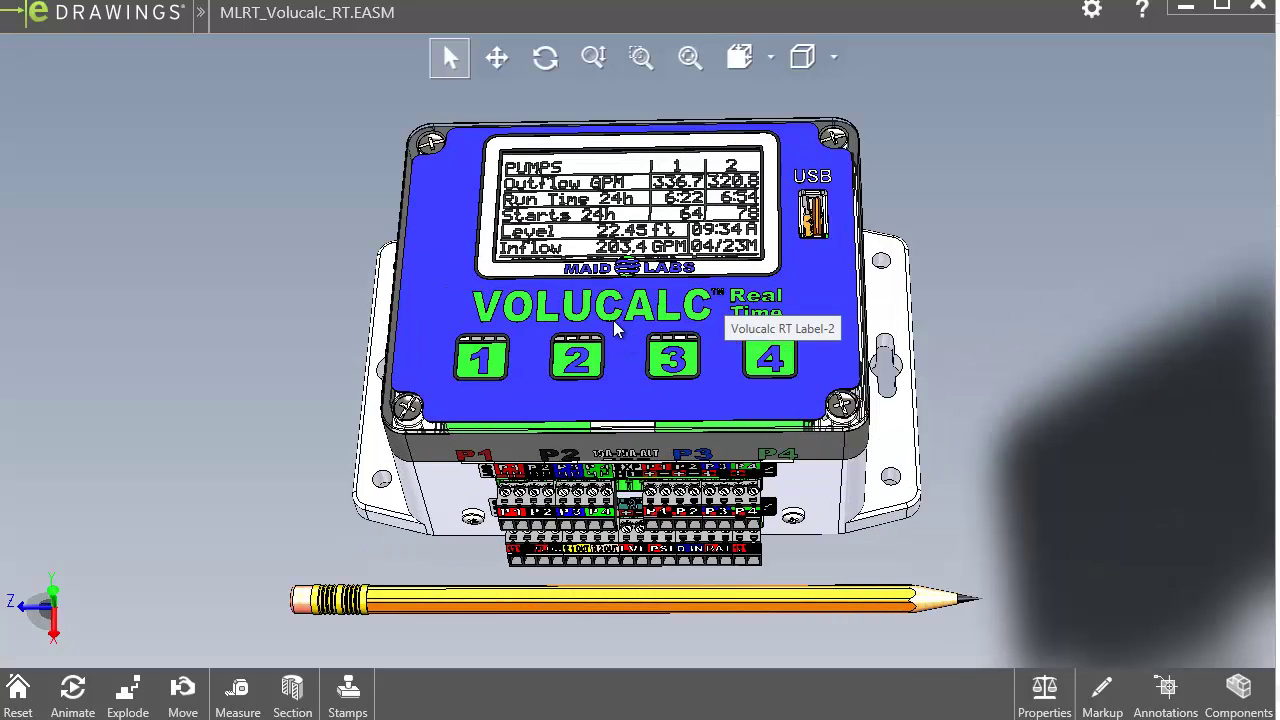
pyautogui.moveTo(757, 334); pyautogui.dragTo(597, 409)
# - Make the lower housing transparent and orbit to a top-down view of the interior
pyautogui.scroll(5, 555, 375)
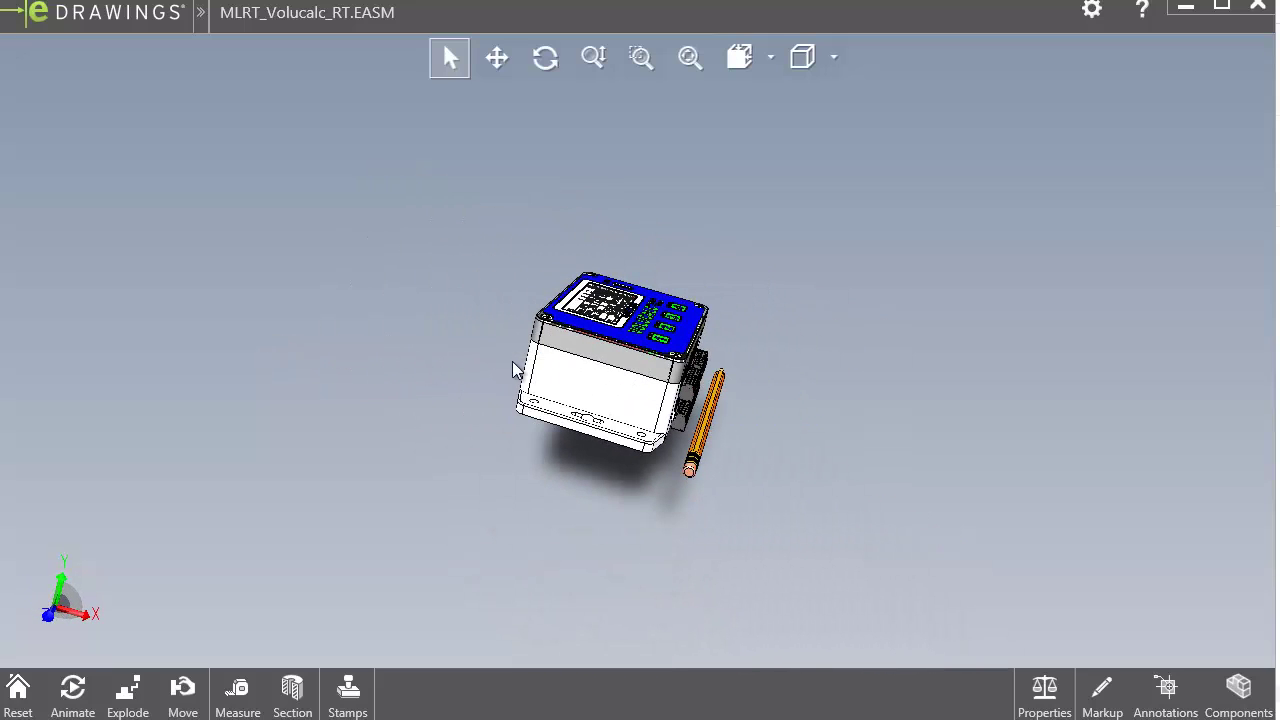
pyautogui.click(548, 370)
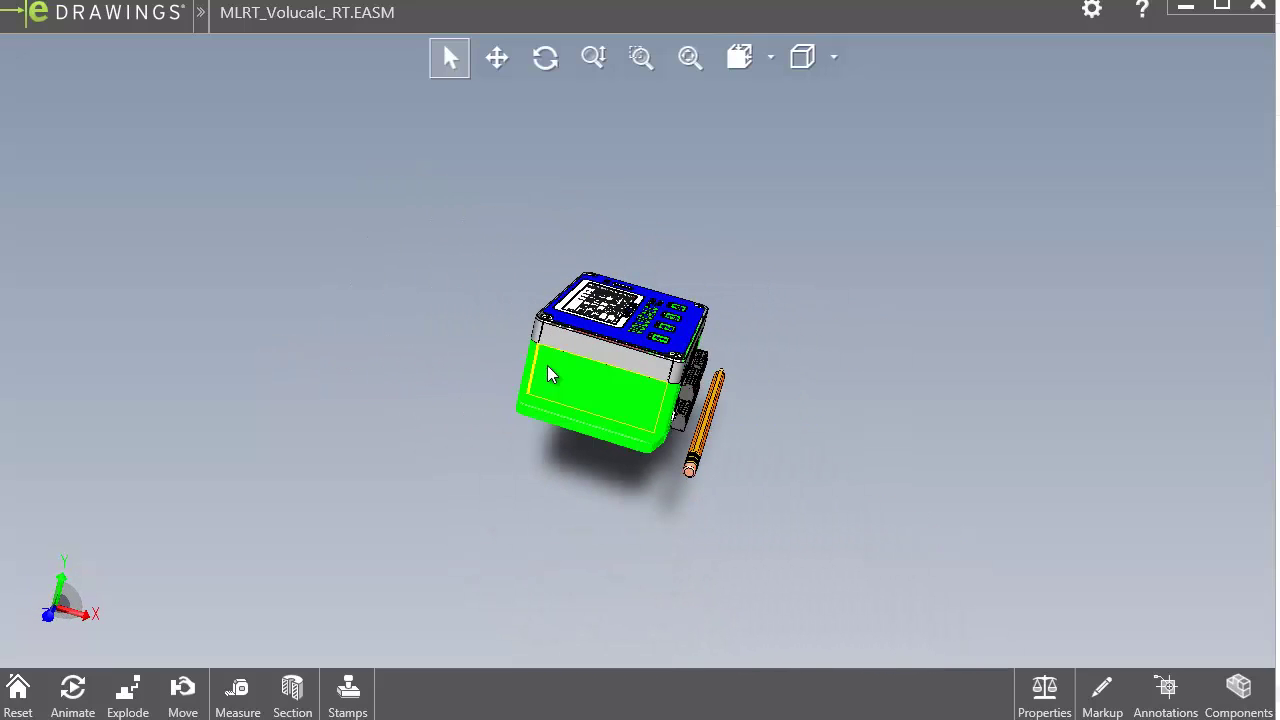
pyautogui.rightClick(550, 374)
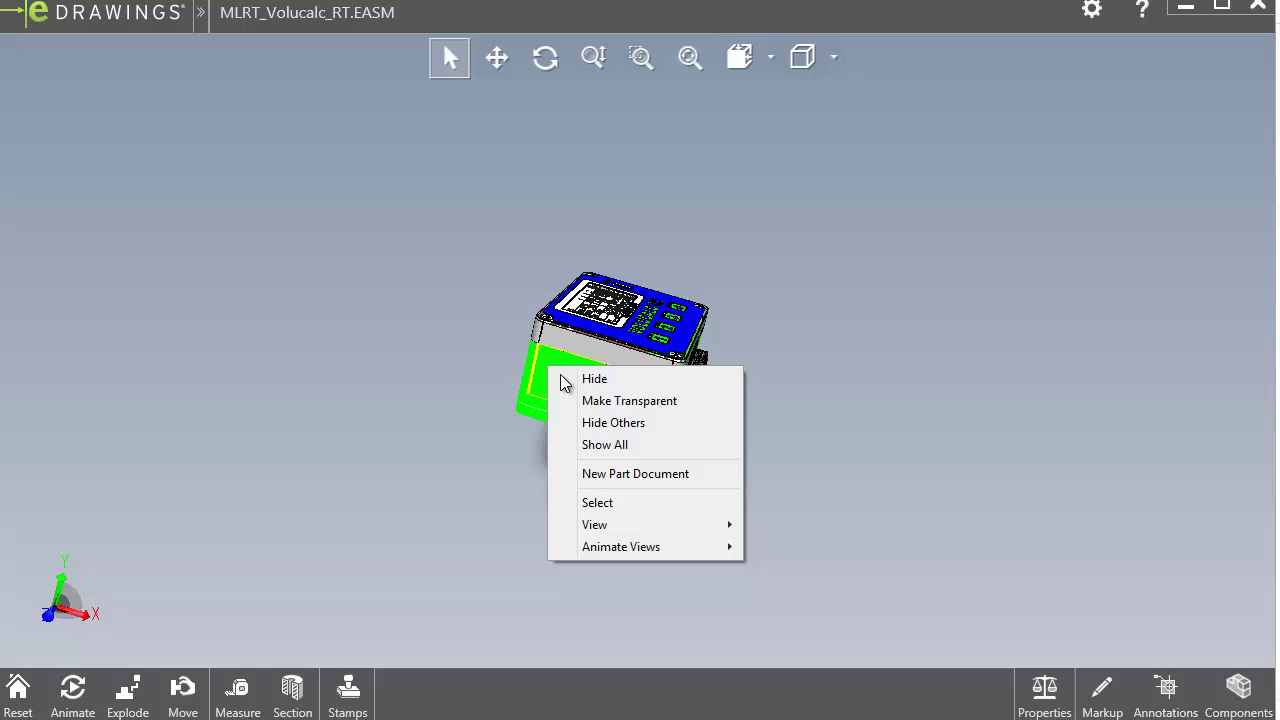
pyautogui.click(620, 401)
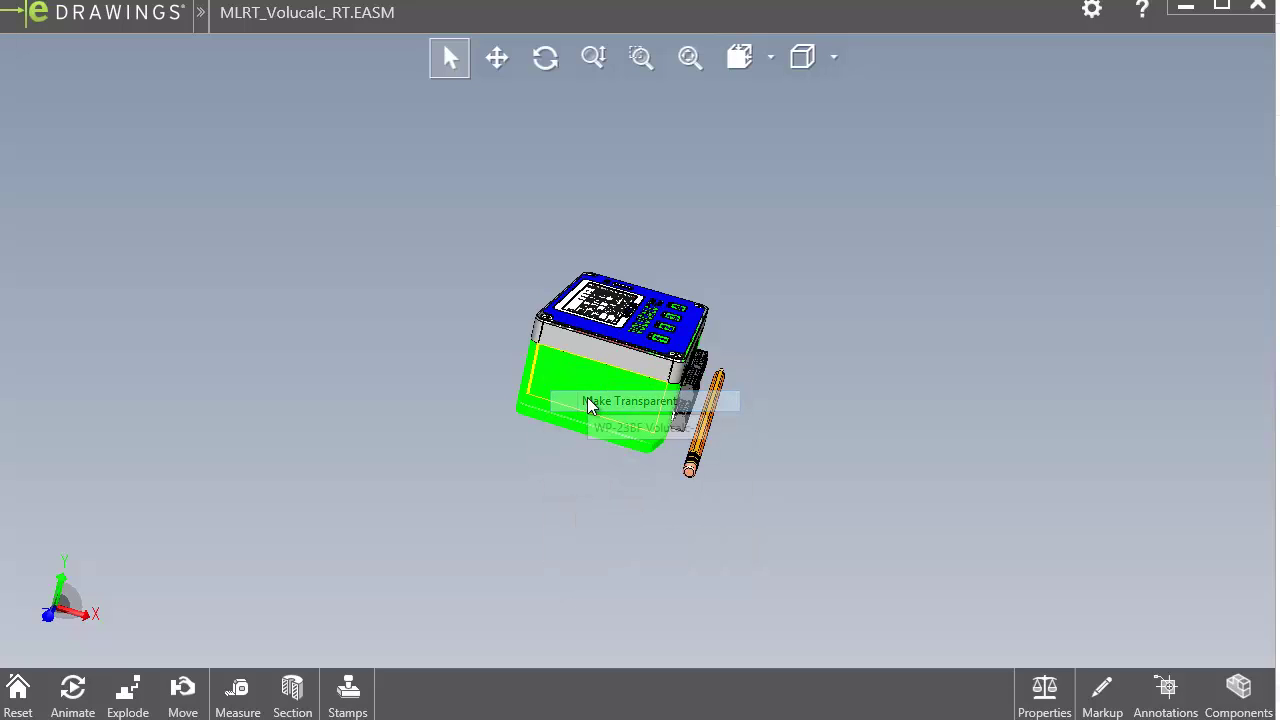
pyautogui.click(416, 458)
pyautogui.moveTo(438, 494)
pyautogui.mouseDown()
pyautogui.moveTo(557, 420)
pyautogui.moveTo(716, 284)
pyautogui.moveTo(723, 409)
pyautogui.moveTo(669, 460)
pyautogui.moveTo(429, 486)
pyautogui.mouseUp()
pyautogui.scroll(4, 570, 452)
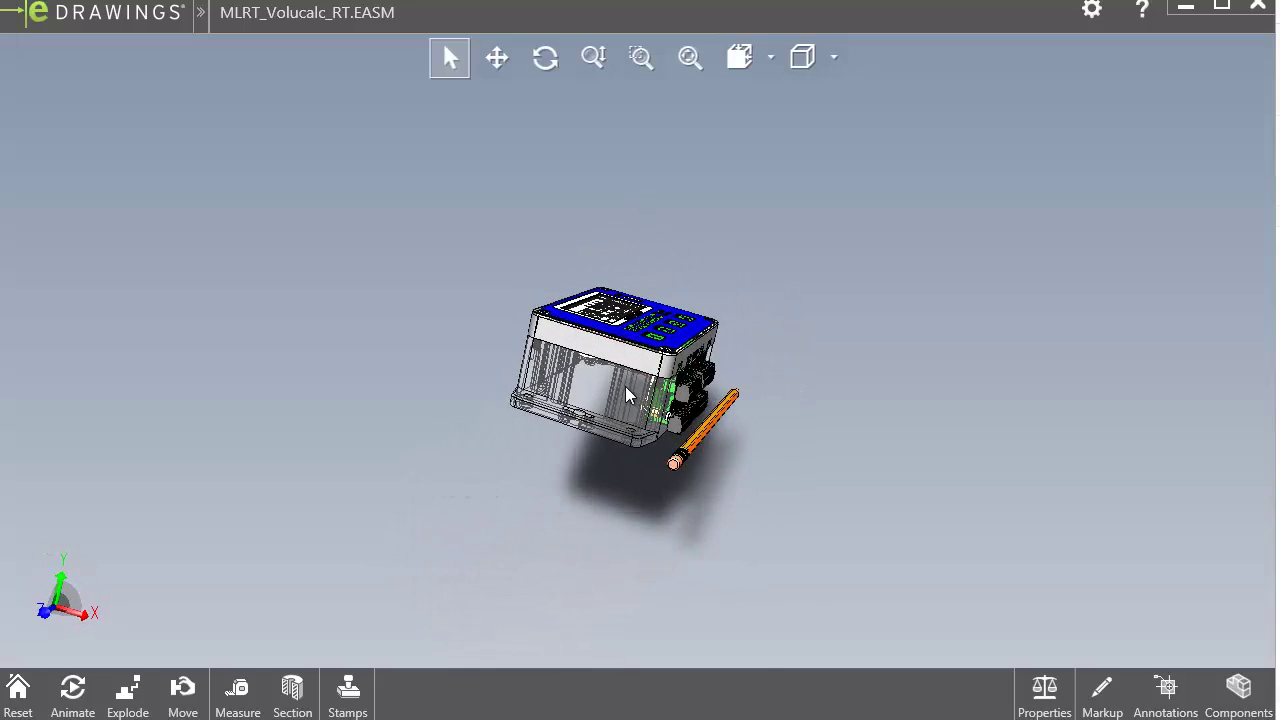
# - Set the housing back to solid and turn the model to face the VOLUCALC panel
pyautogui.rightClick(558, 403)
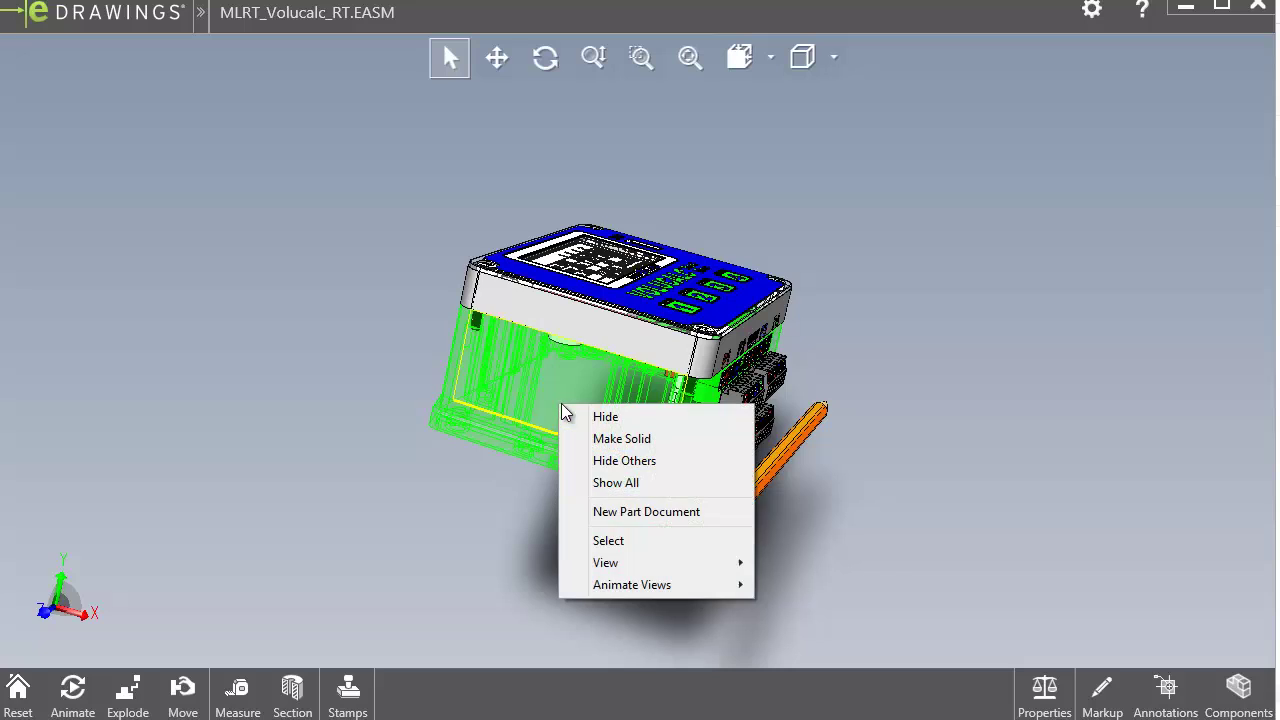
pyautogui.click(605, 438)
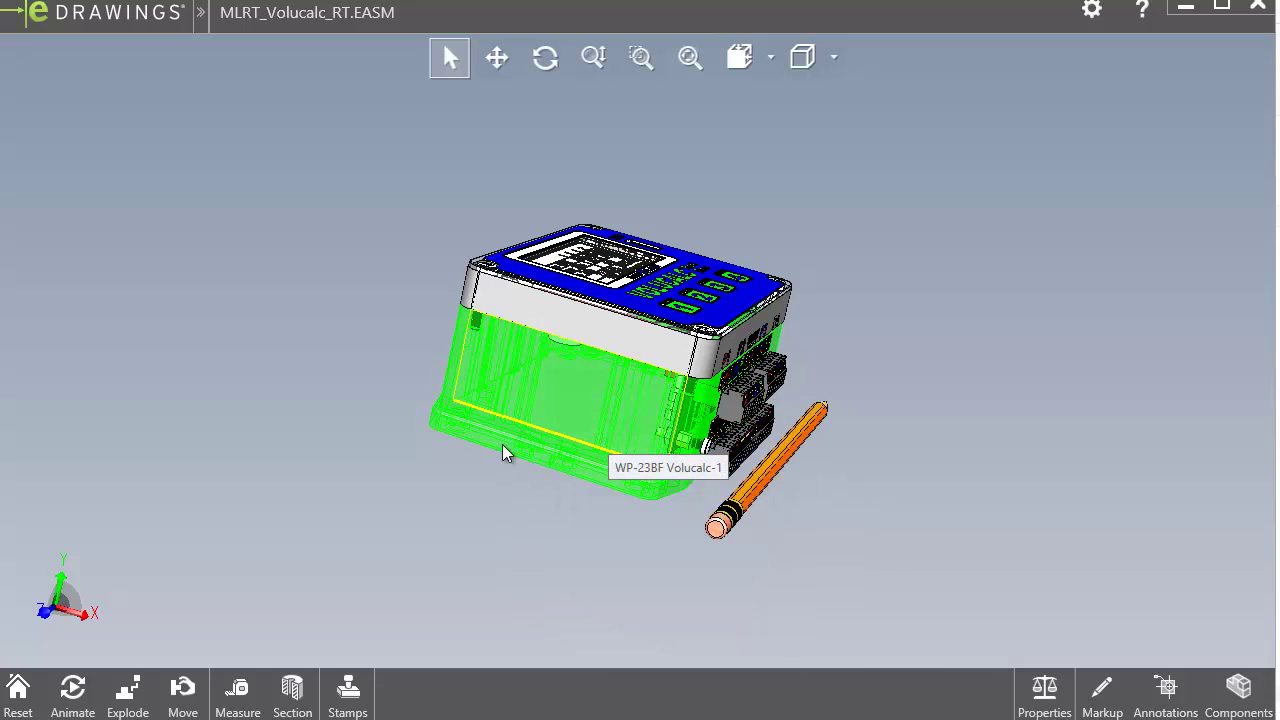
pyautogui.click(301, 519)
pyautogui.moveTo(1020, 329)
pyautogui.mouseDown()
pyautogui.moveTo(834, 263)
pyautogui.moveTo(662, 392)
pyautogui.moveTo(615, 491)
pyautogui.mouseUp()
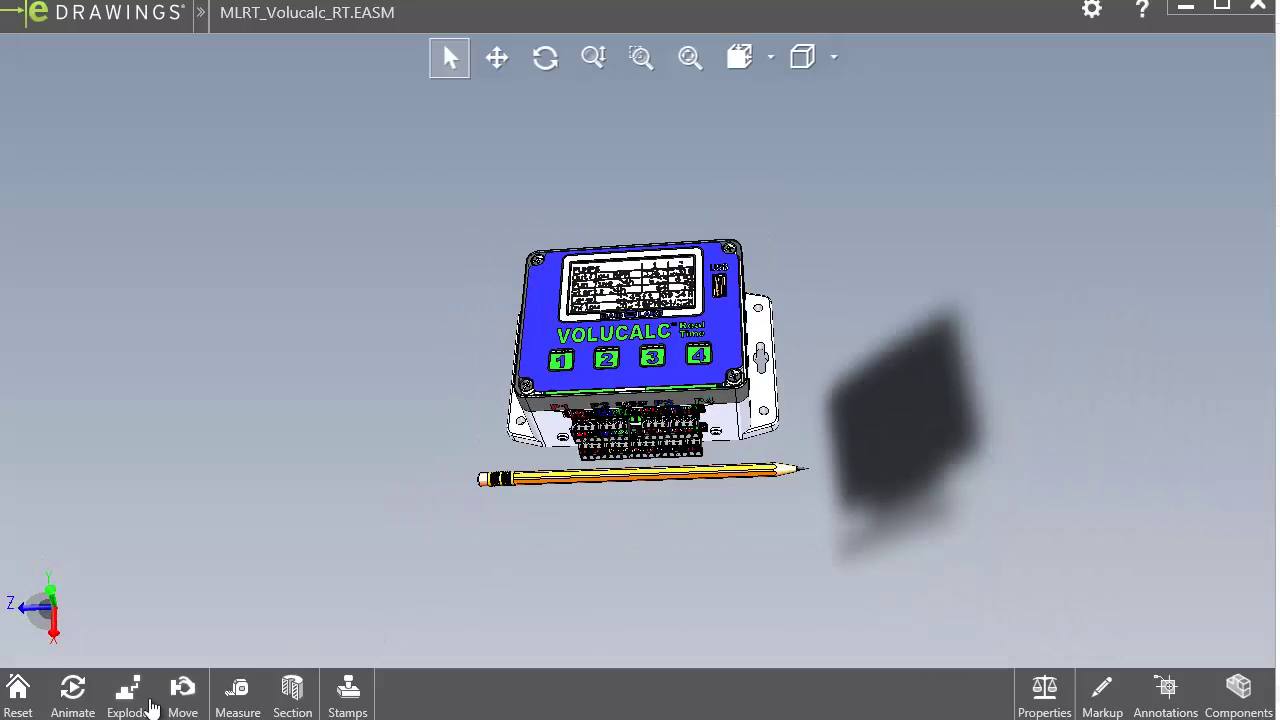
# - Fit the assembly to the view, explode it, orbit the separated parts, then collapse it
pyautogui.press('f')
pyautogui.click(128, 695)
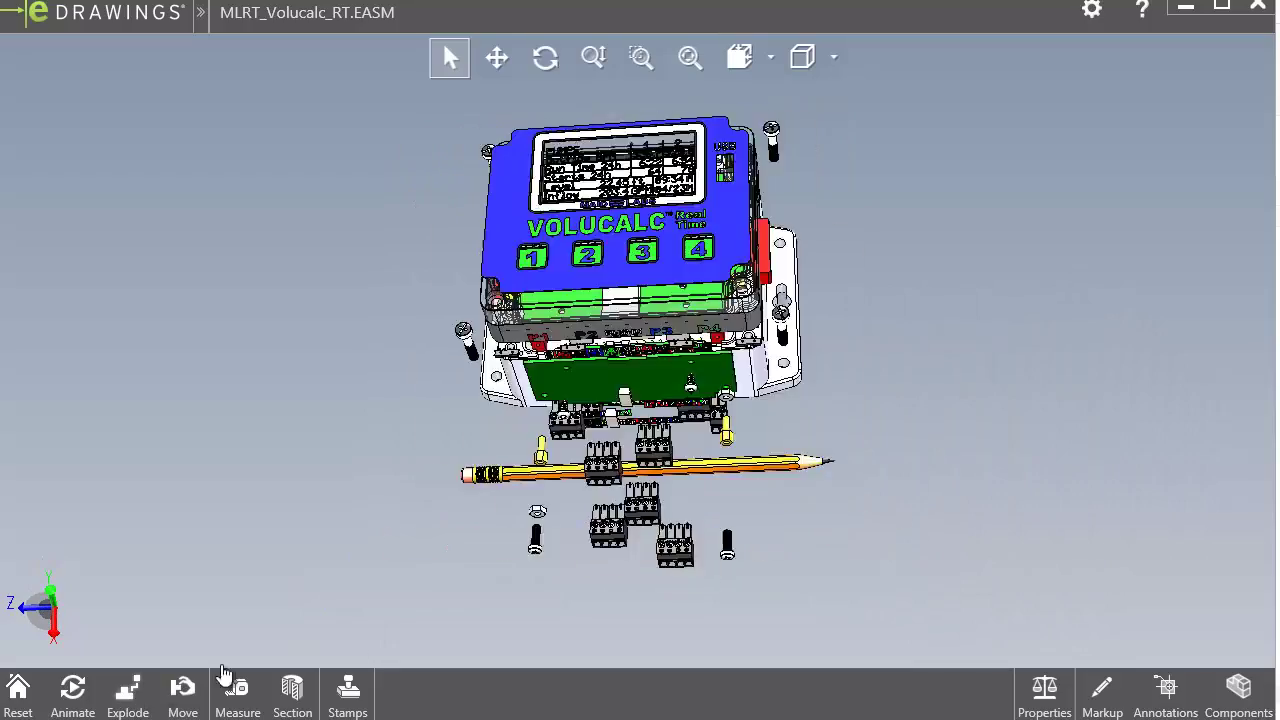
pyautogui.moveTo(803, 262); pyautogui.dragTo(815, 298)
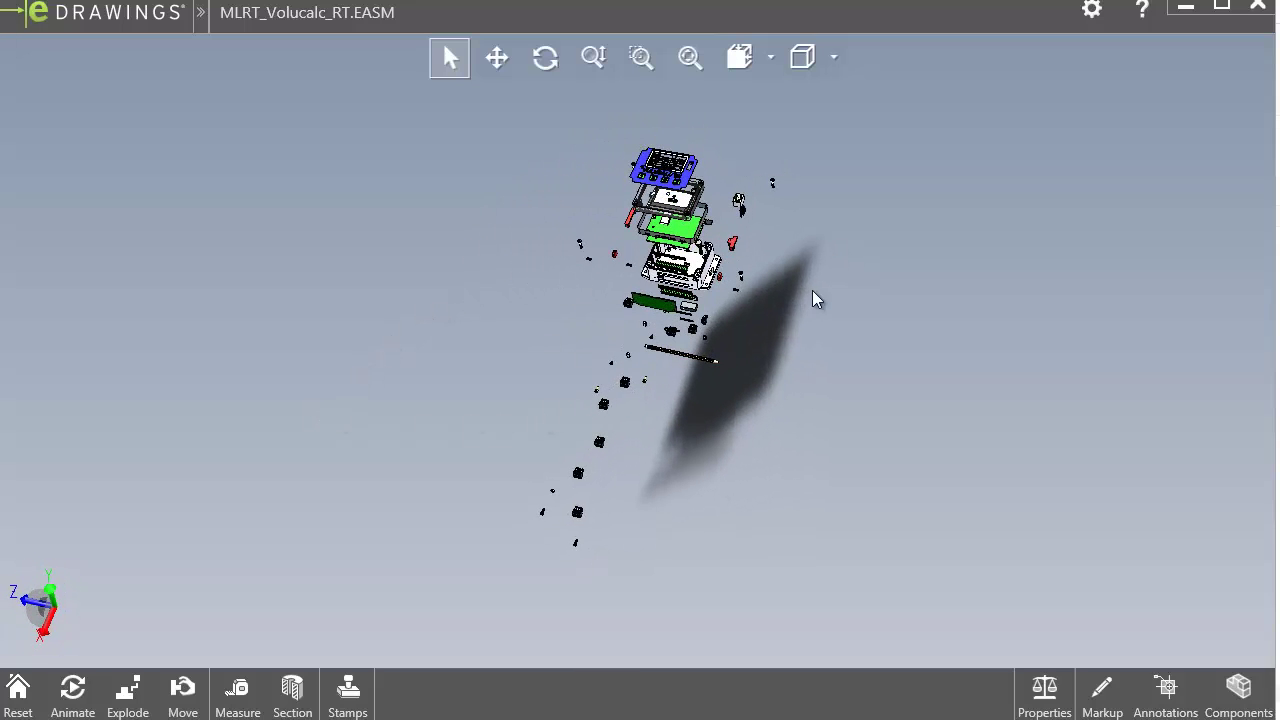
pyautogui.click(127, 693)
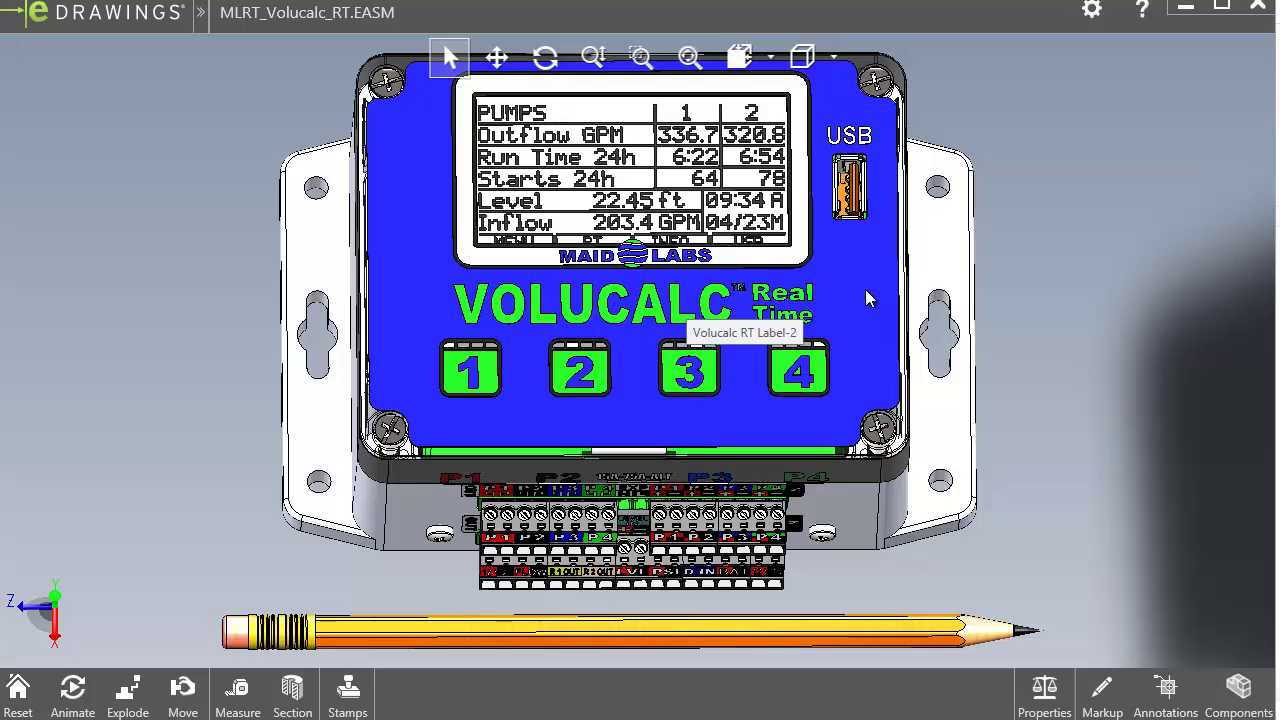
# - Orbit and scroll-zoom the assembly in the viewport, then fit it to the view
pyautogui.moveTo(868, 298); pyautogui.dragTo(773, 350)
pyautogui.scroll(-2, 764, 339)
pyautogui.scroll(4, 764, 339)
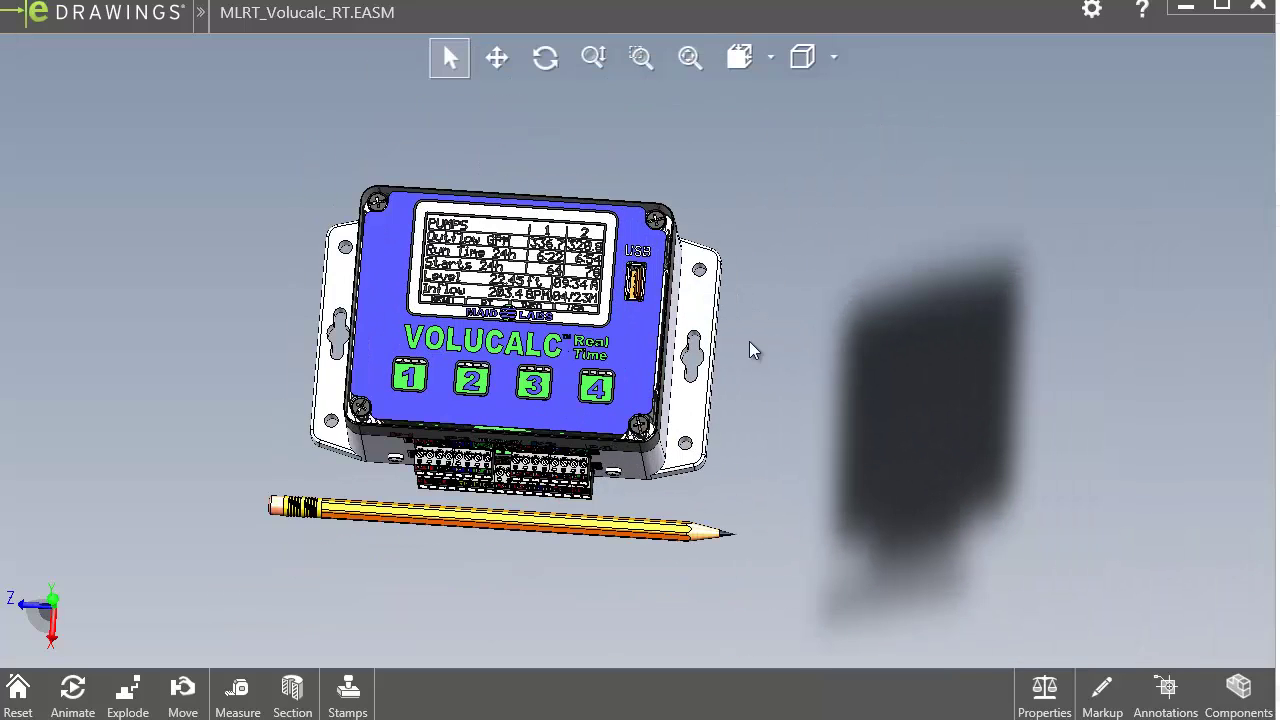
pyautogui.press('f')
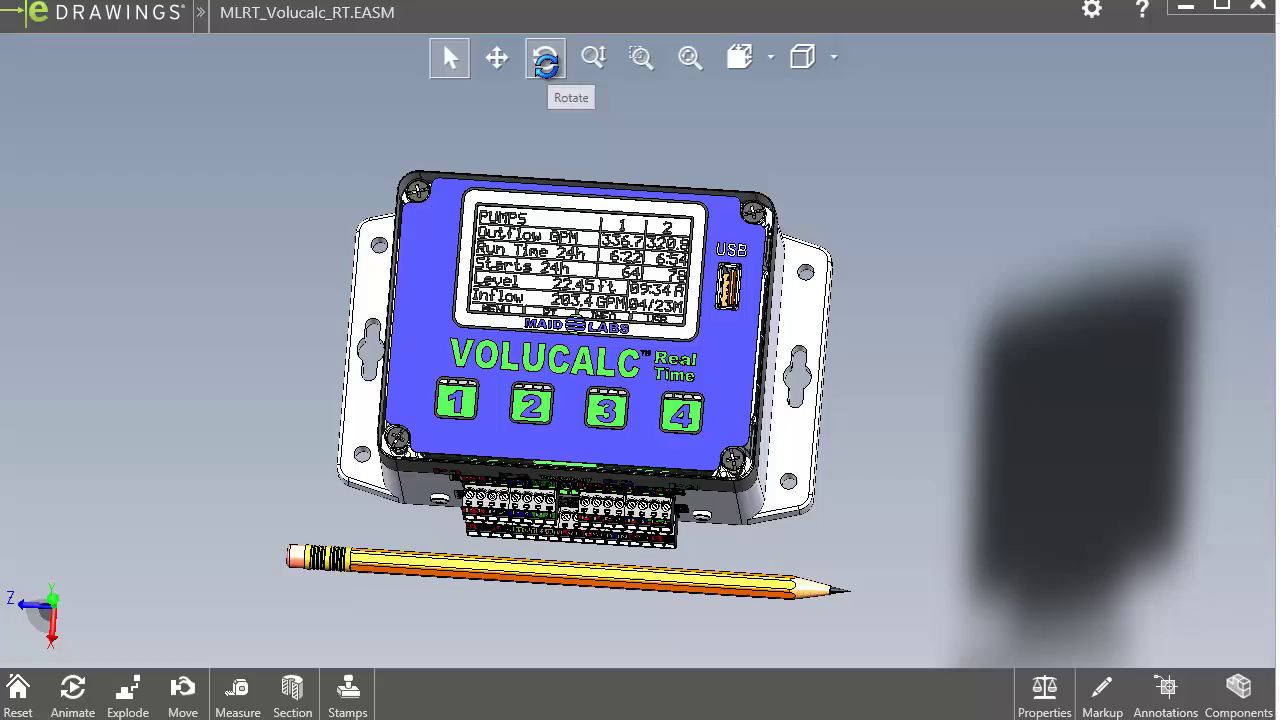
# - Use the Rotate, Zoom and Pan tools to show the right side, shrink the model and shift it left
pyautogui.click(546, 62)
pyautogui.moveTo(757, 171); pyautogui.dragTo(745, 108)
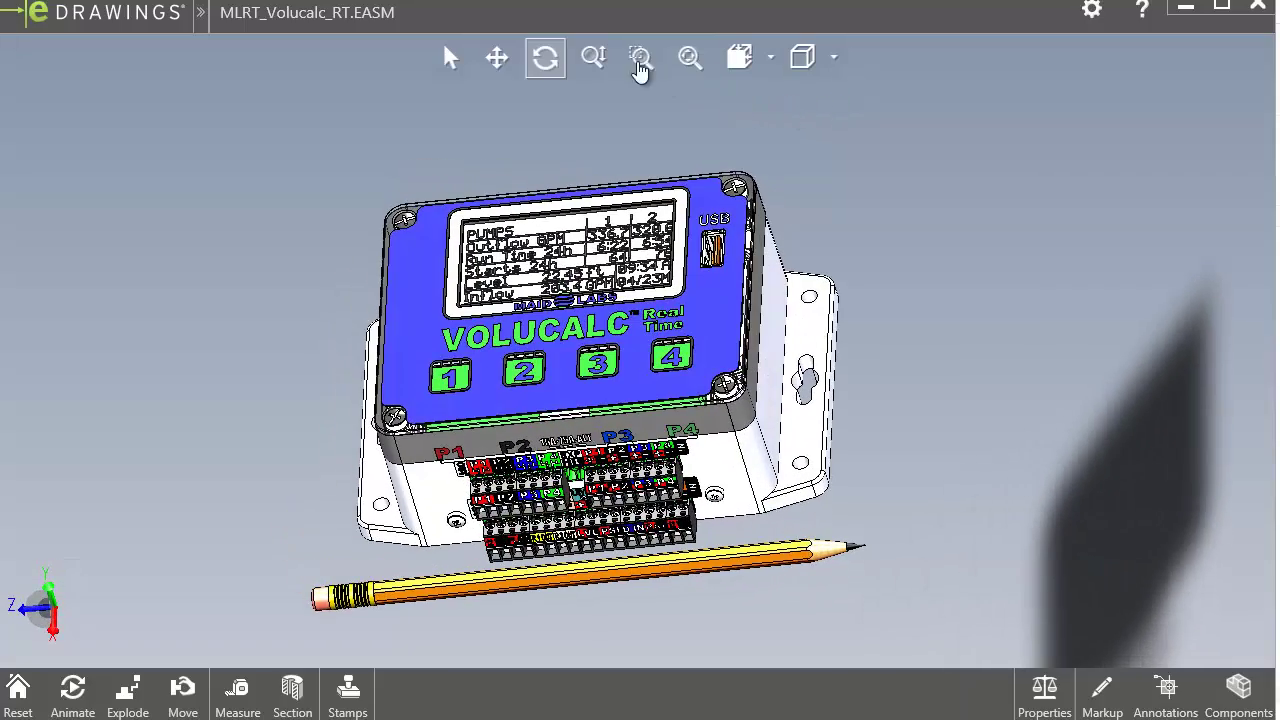
pyautogui.click(594, 58)
pyautogui.moveTo(603, 156); pyautogui.dragTo(570, 372)
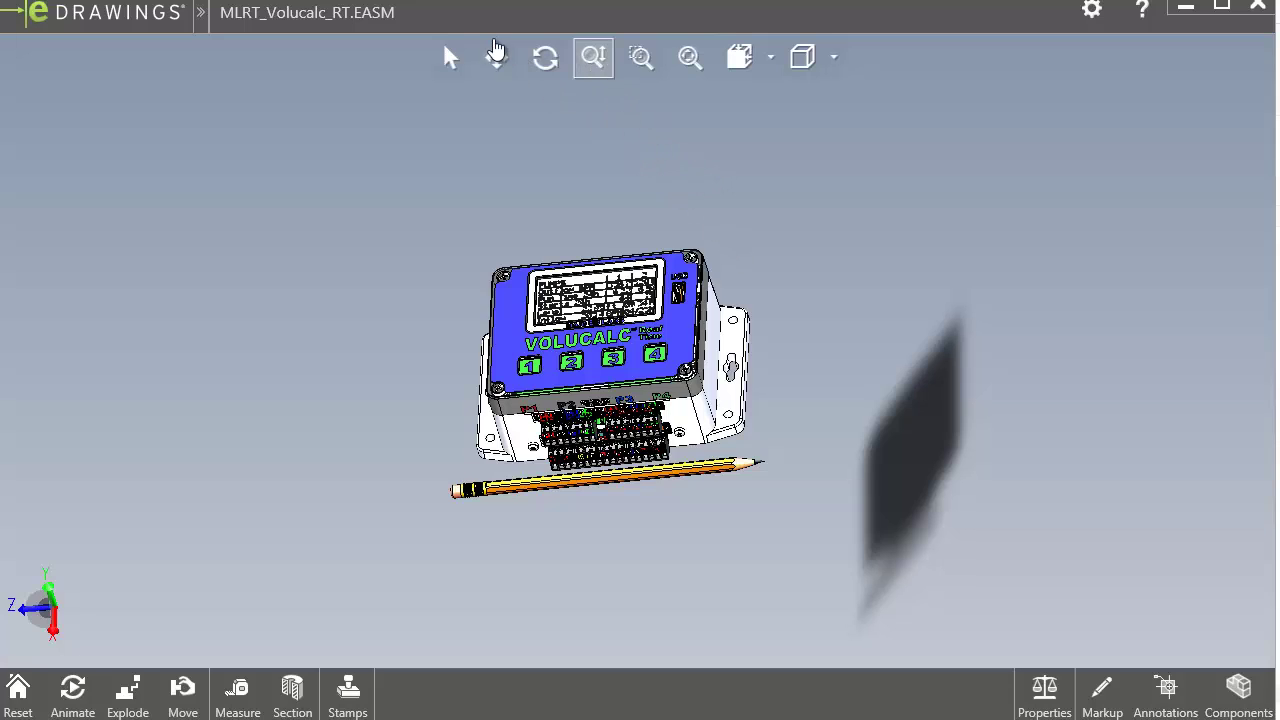
pyautogui.click(497, 58)
pyautogui.moveTo(966, 384); pyautogui.dragTo(52, 398)
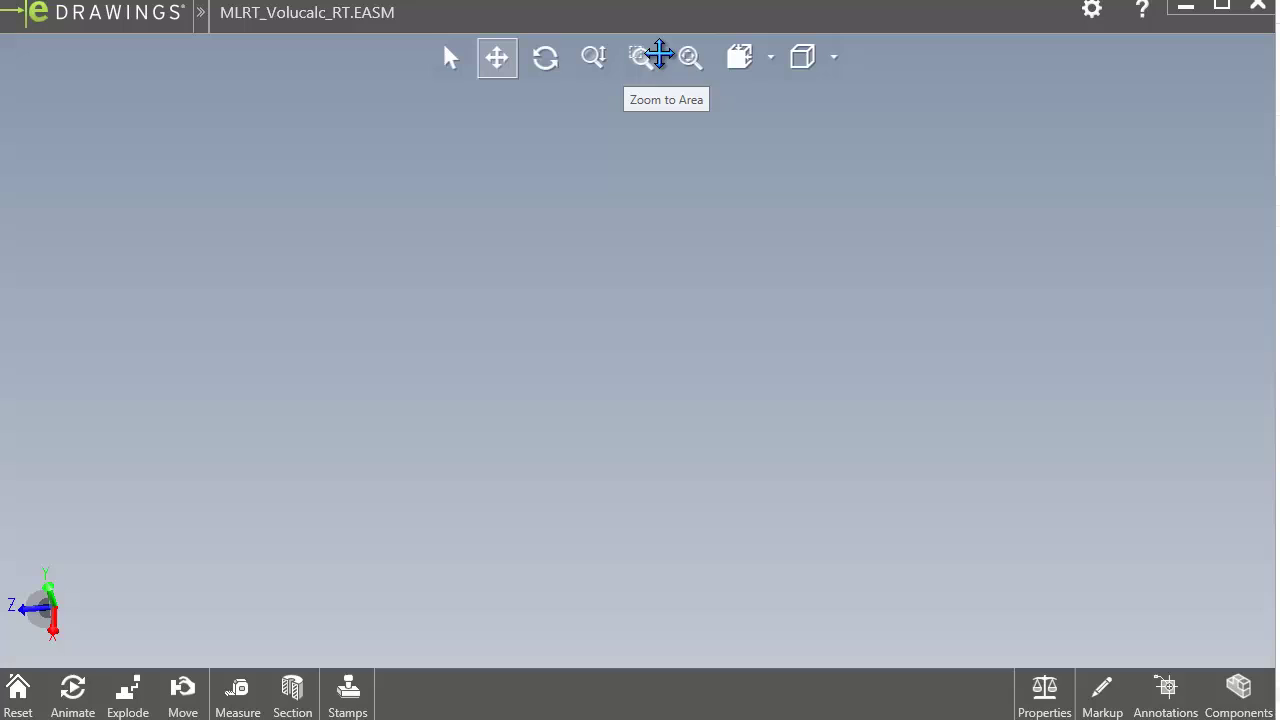
# - Zoom to fit the whole assembly and switch to the Front standard view
pyautogui.click(688, 60)
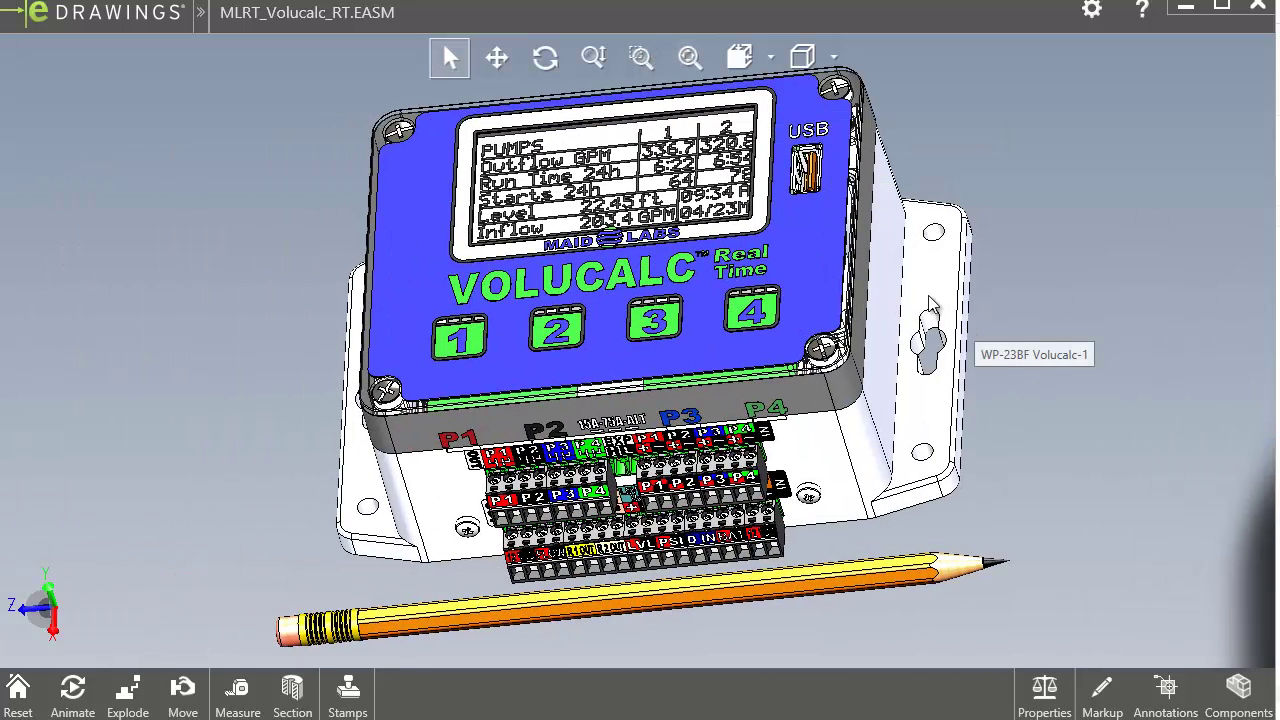
pyautogui.click(769, 60)
pyautogui.click(747, 103)
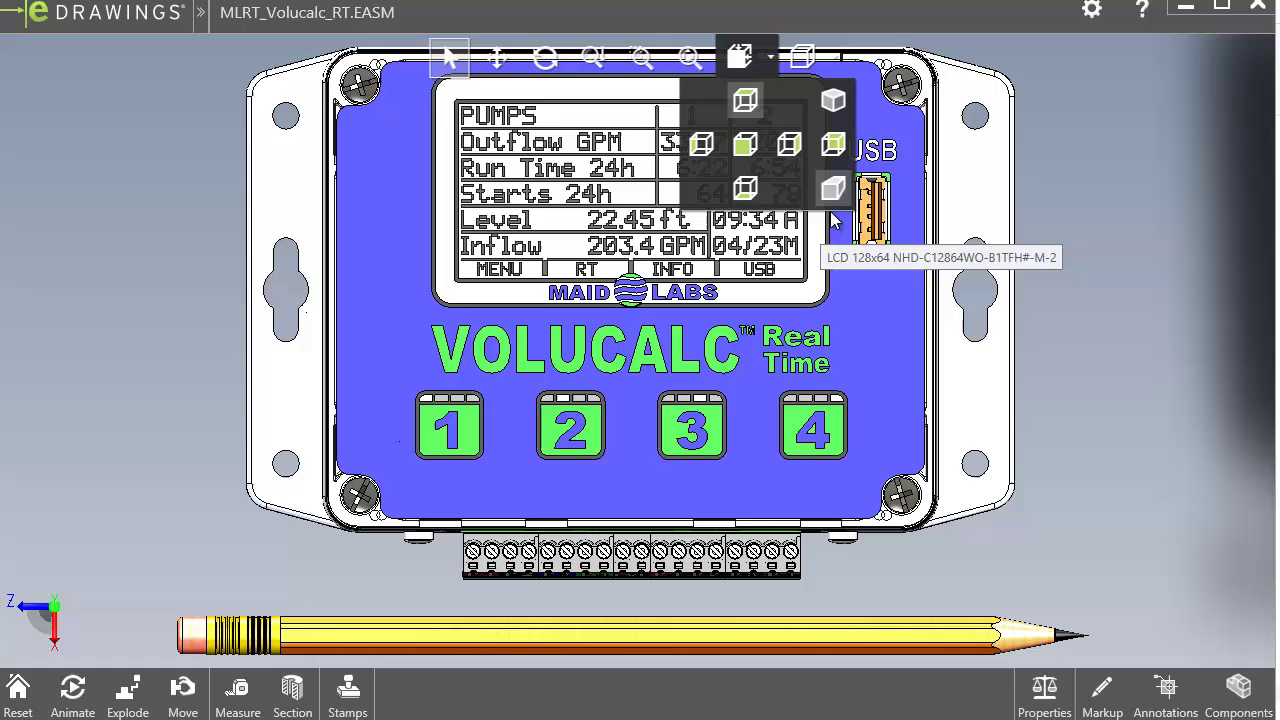
# - Dismiss the View Orientation choices and start the Animate playback so the Volucalc assembly spins
pyautogui.click(1133, 280)
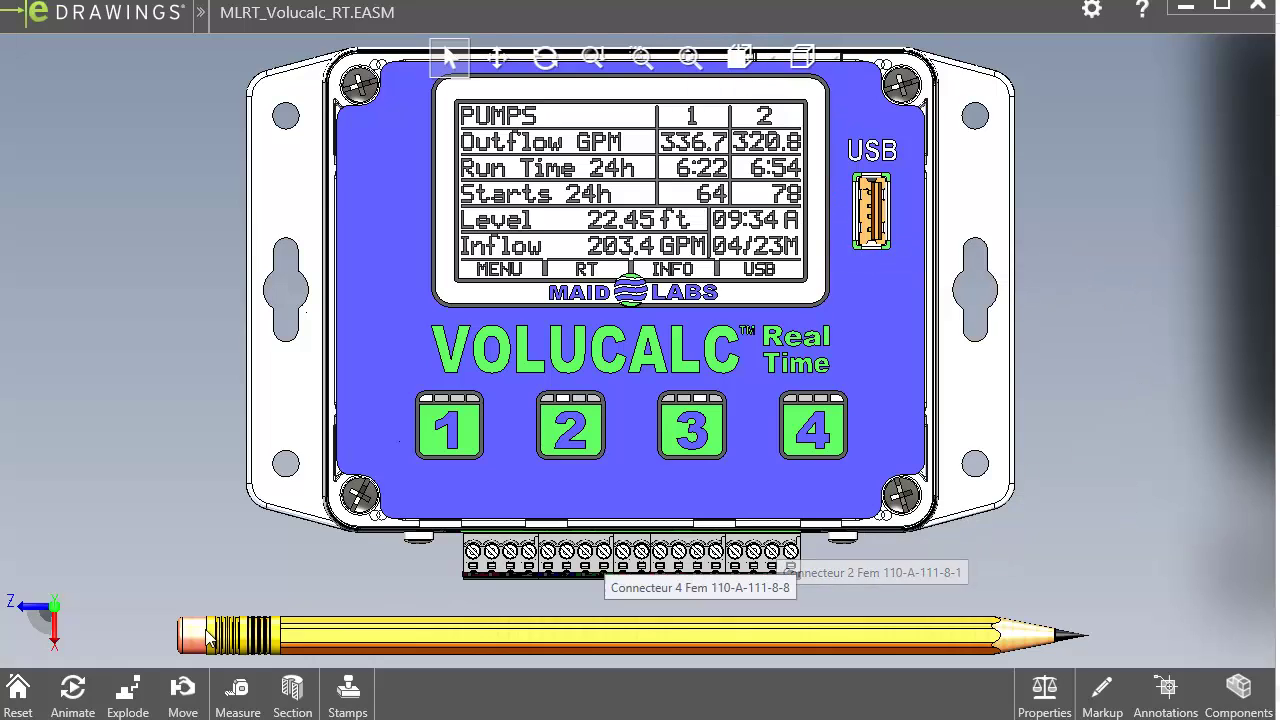
pyautogui.click(72, 704)
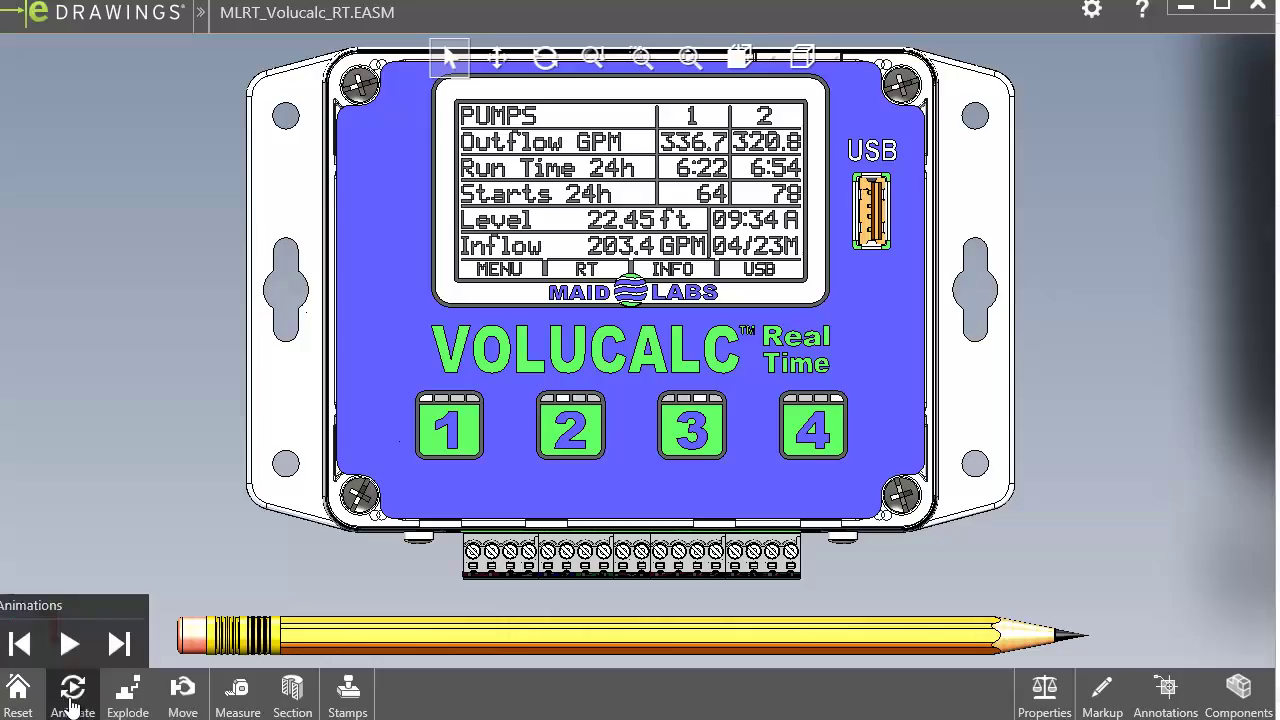
pyautogui.click(70, 645)
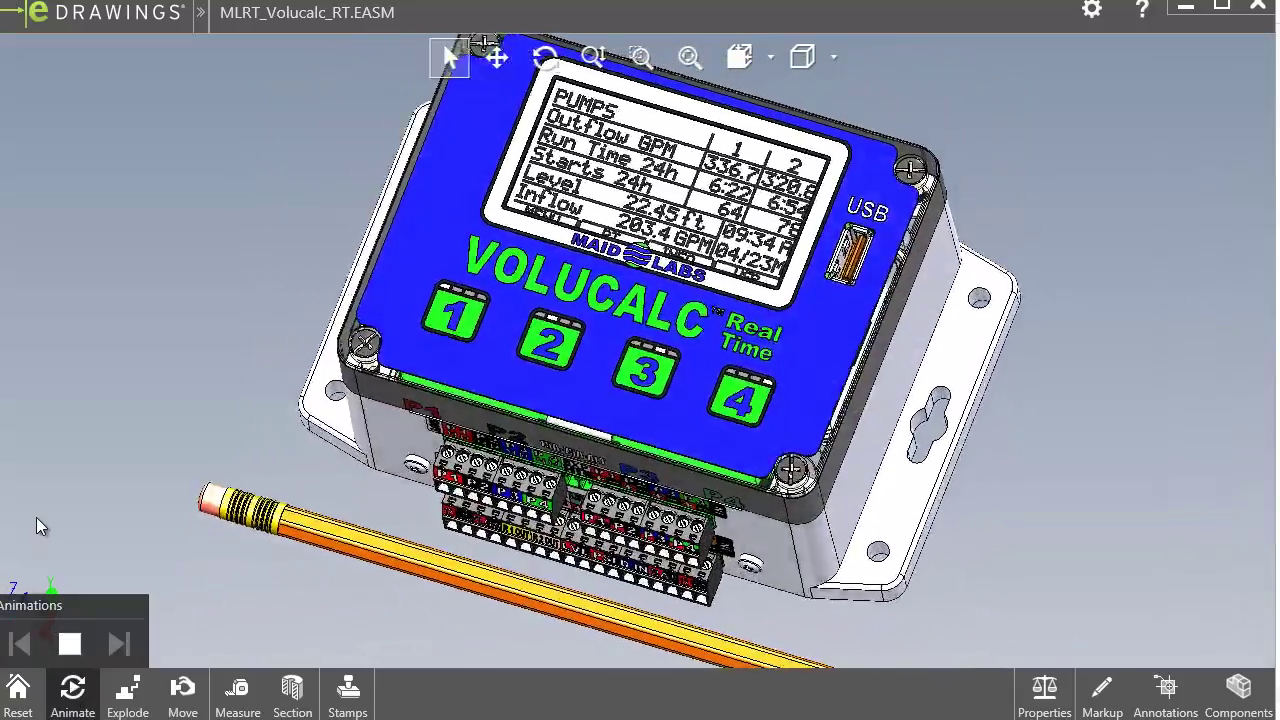